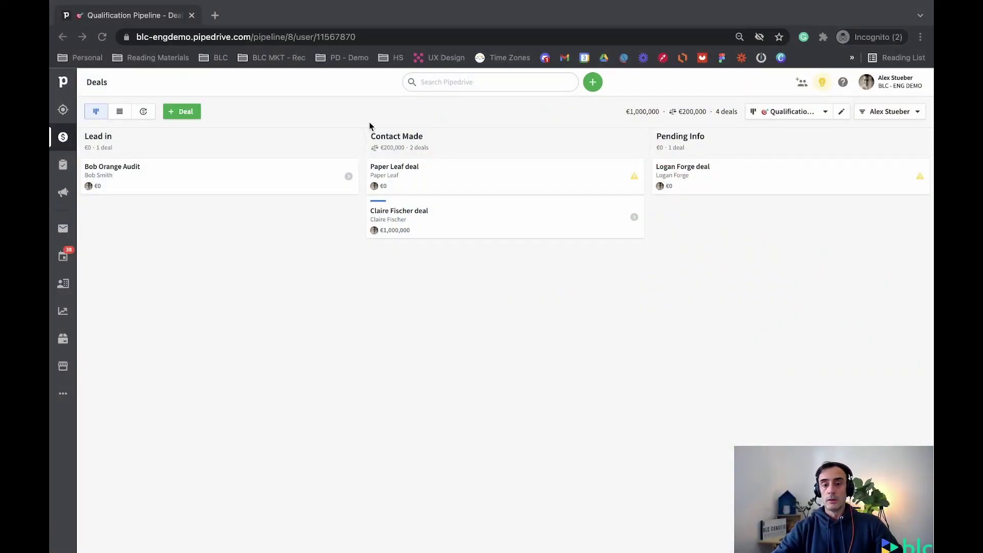
Open the Deals board's owner and filter menu, listing Everyone, the Europe and North America teams, and owners
{"action": "left_click", "coordinate": [338, 109]}
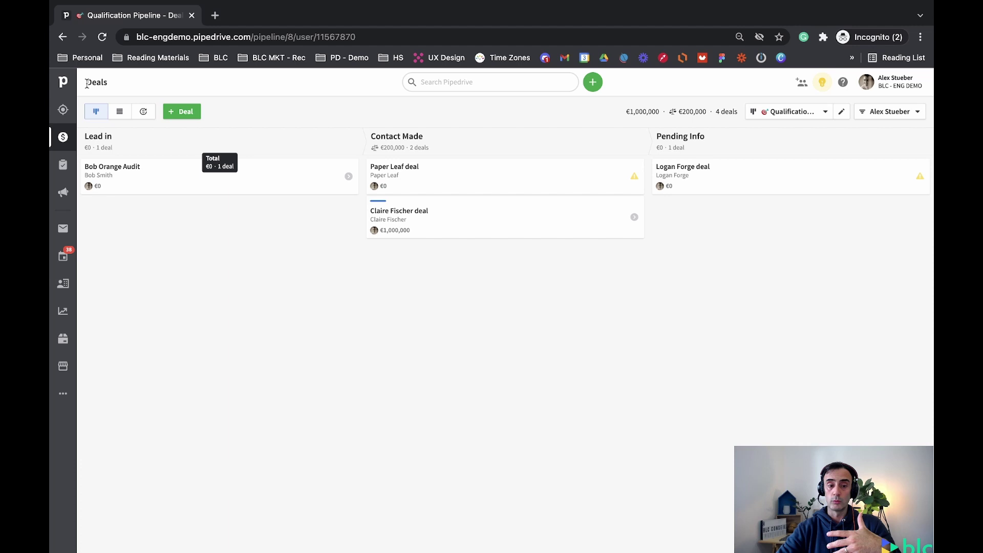
{"action": "left_click_drag", "start_coordinate": [86, 83], "coordinate": [121, 88]}
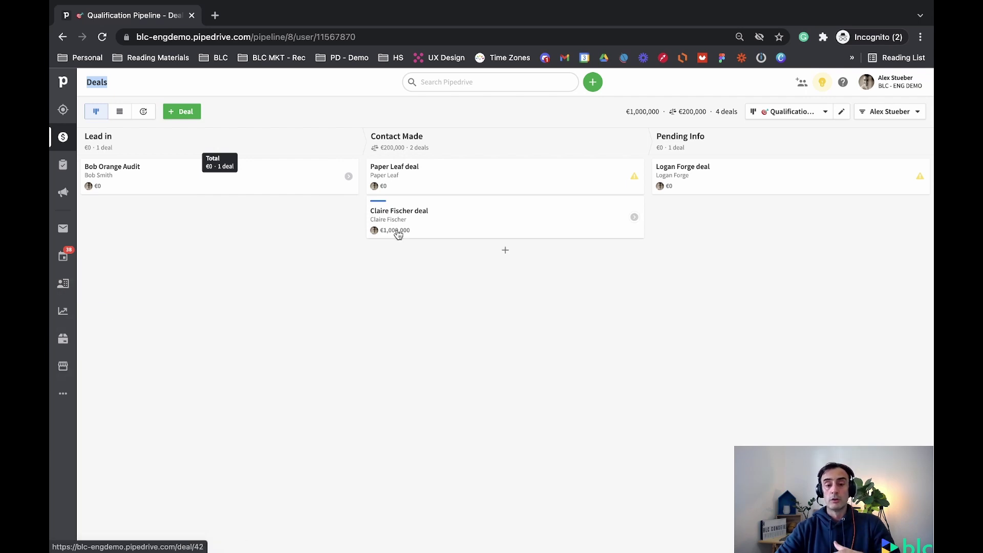
{"action": "left_click", "coordinate": [865, 114]}
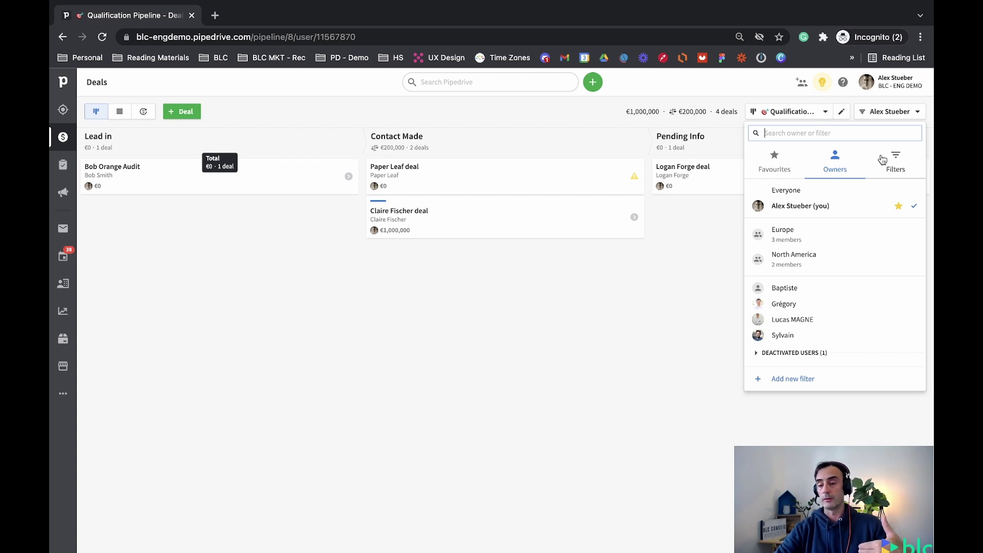
{"action": "left_click", "coordinate": [818, 113]}
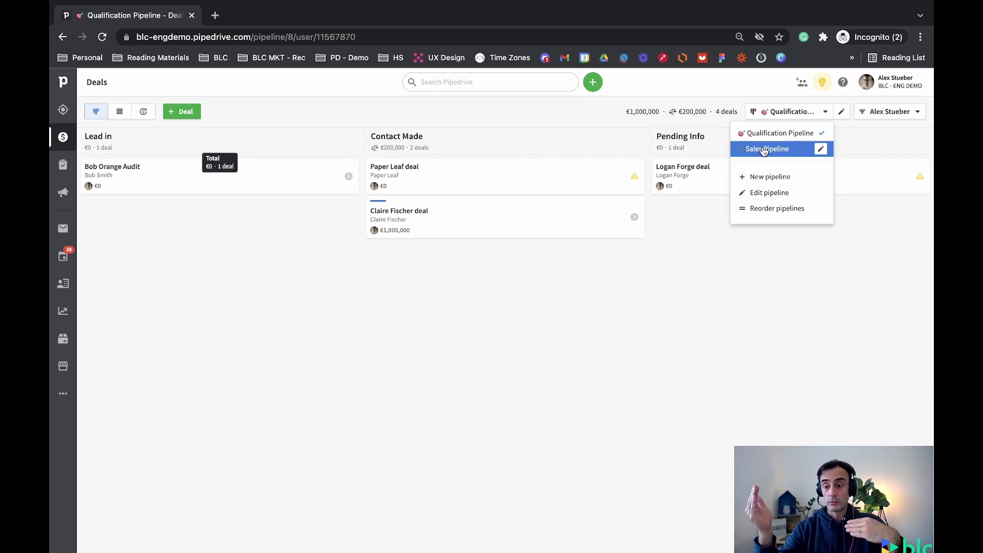
{"action": "left_click", "coordinate": [870, 119]}
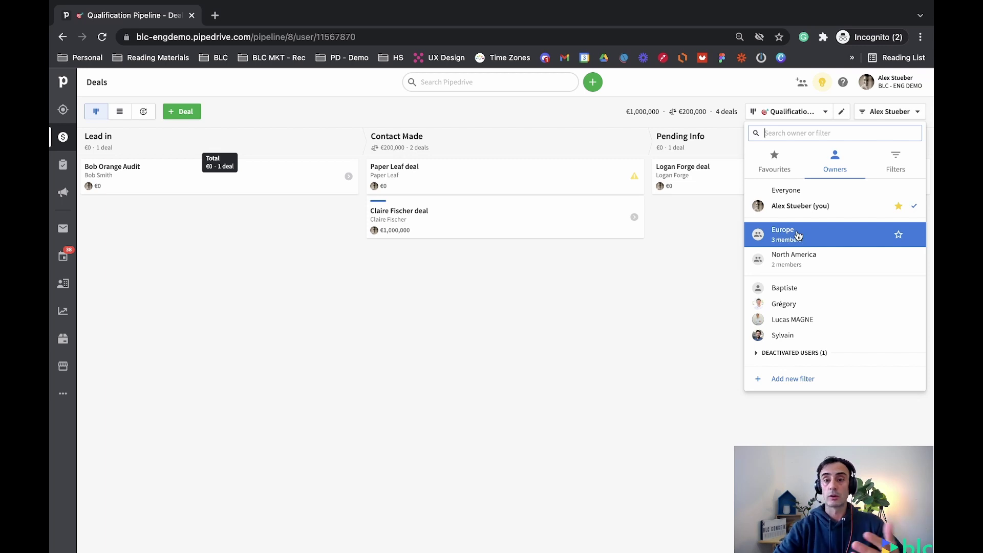
Filter the board to the Europe team (5 deals), then to North America, which has none
{"action": "mouse_move", "coordinate": [776, 252]}
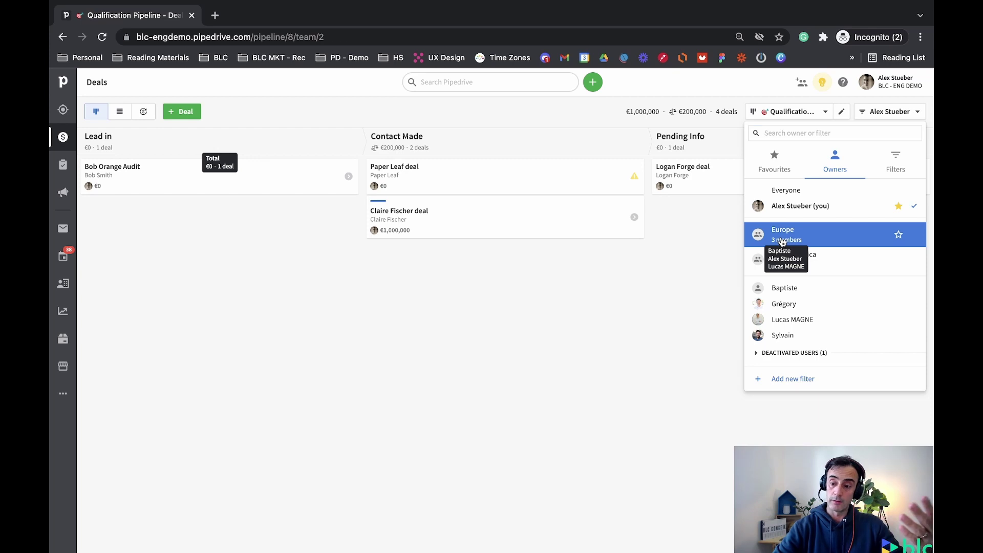
{"action": "left_click", "coordinate": [781, 240]}
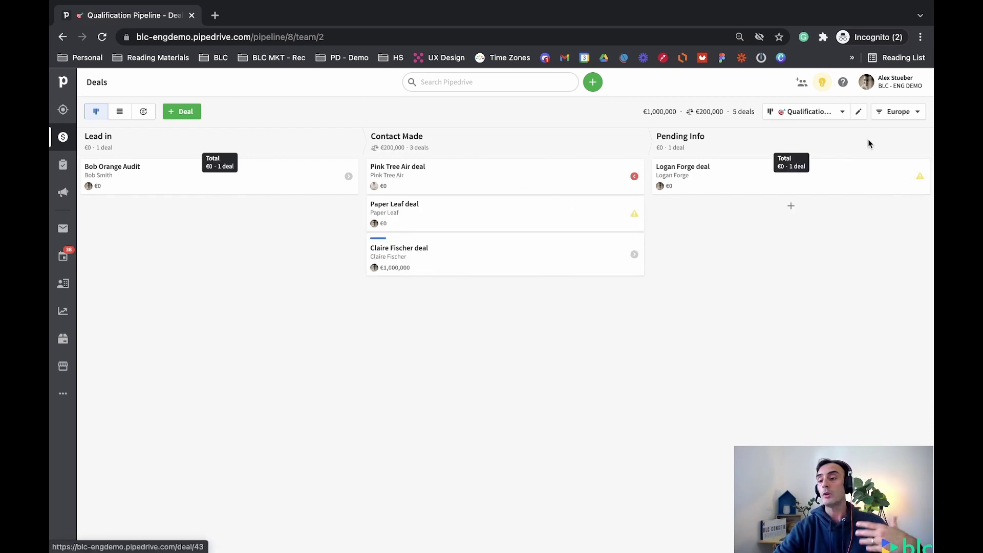
{"action": "left_click", "coordinate": [910, 113]}
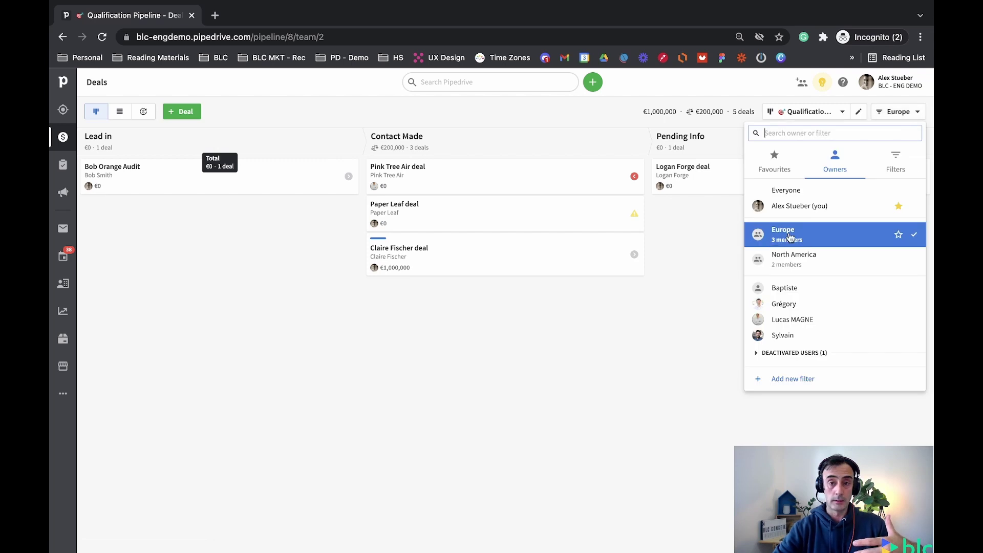
{"action": "left_click", "coordinate": [773, 261]}
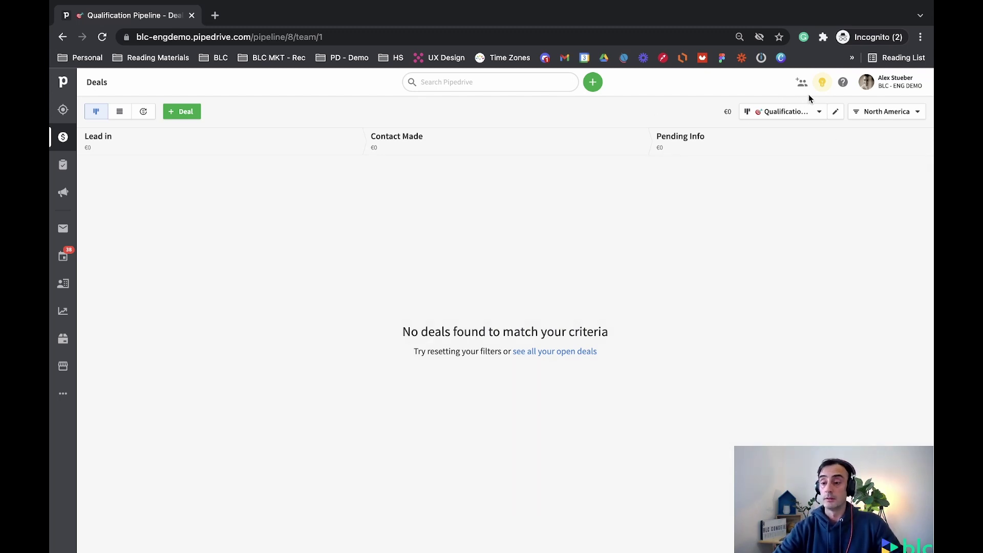
Begin an empty new deal filter from the saved Filters list
{"action": "left_click", "coordinate": [861, 114]}
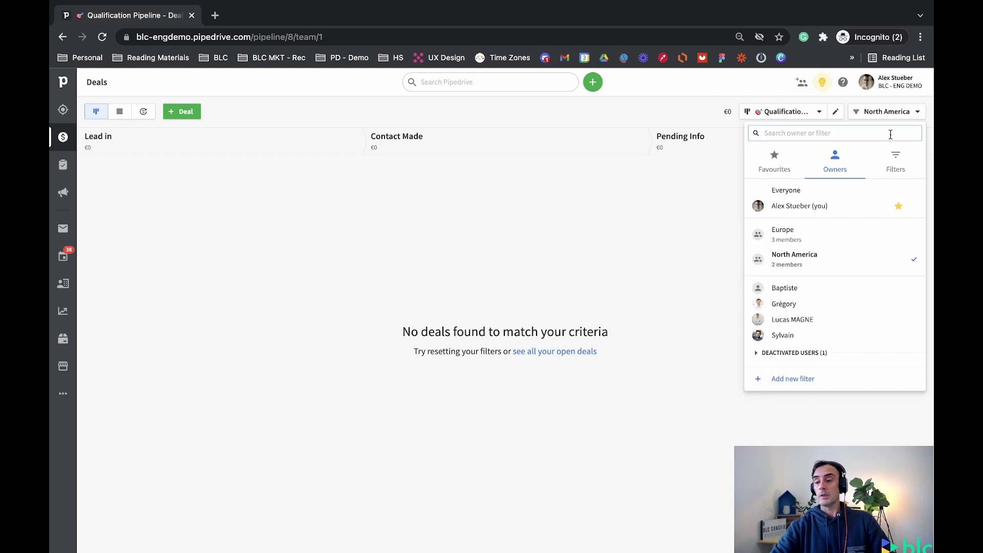
{"action": "left_click", "coordinate": [895, 155]}
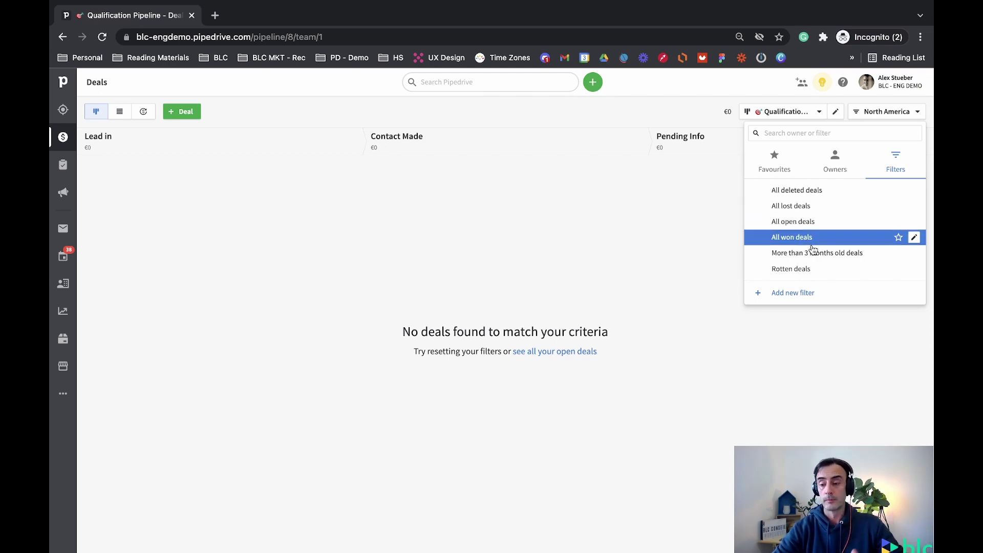
{"action": "left_click", "coordinate": [777, 294]}
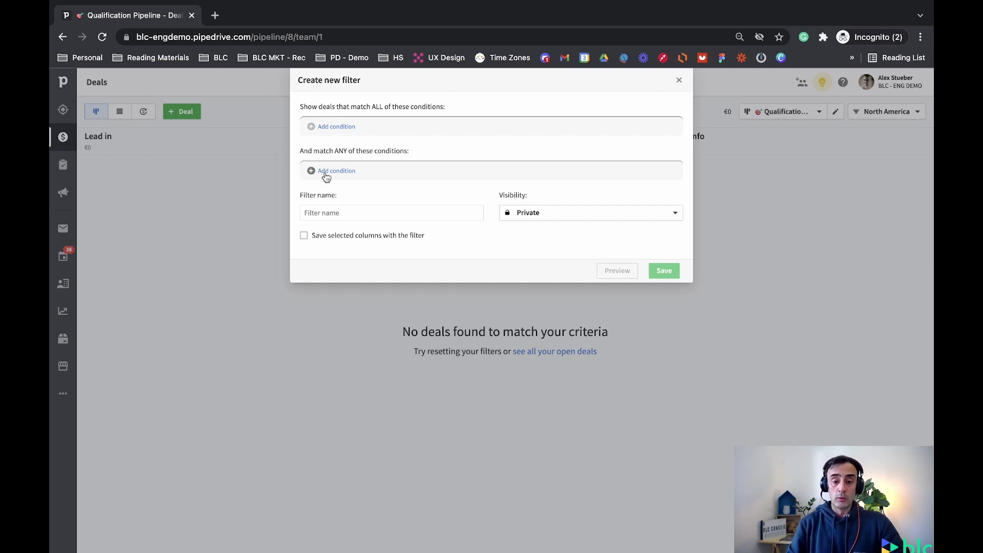
Add a Deal-type condition under 'match ALL' and bring up its field choices
{"action": "left_click_drag", "start_coordinate": [300, 107], "coordinate": [434, 106]}
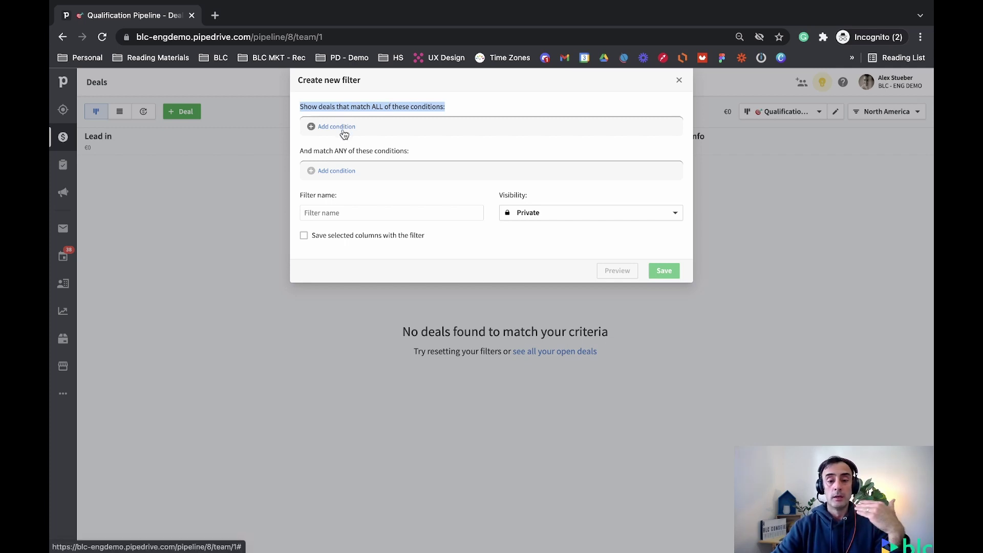
{"action": "left_click", "coordinate": [336, 127]}
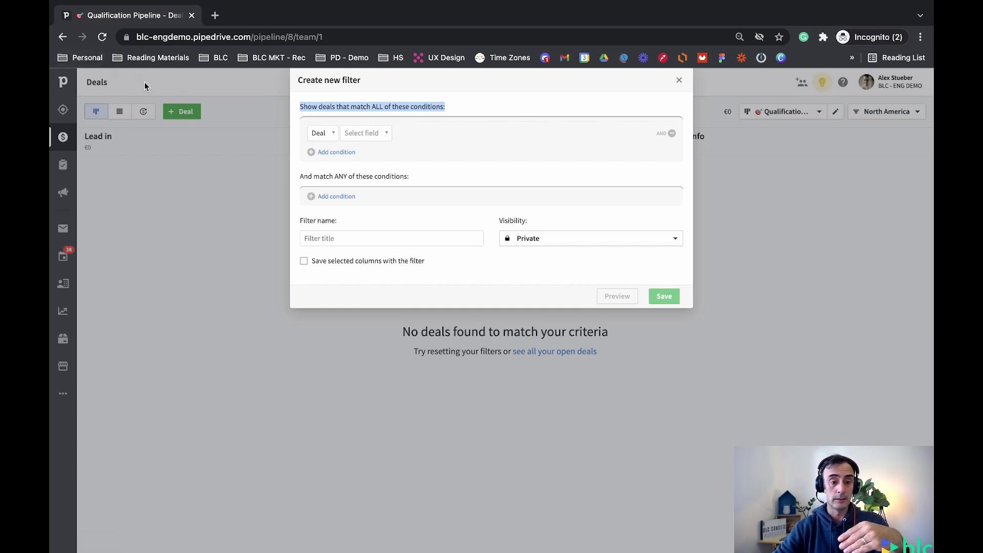
{"action": "left_click", "coordinate": [330, 134]}
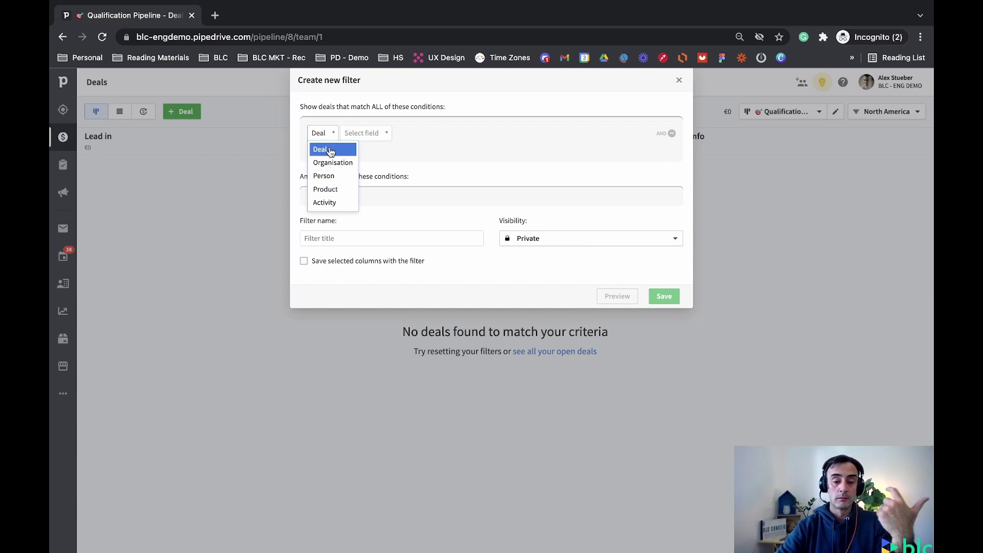
{"action": "left_click", "coordinate": [382, 139]}
{"action": "left_click", "coordinate": [382, 137]}
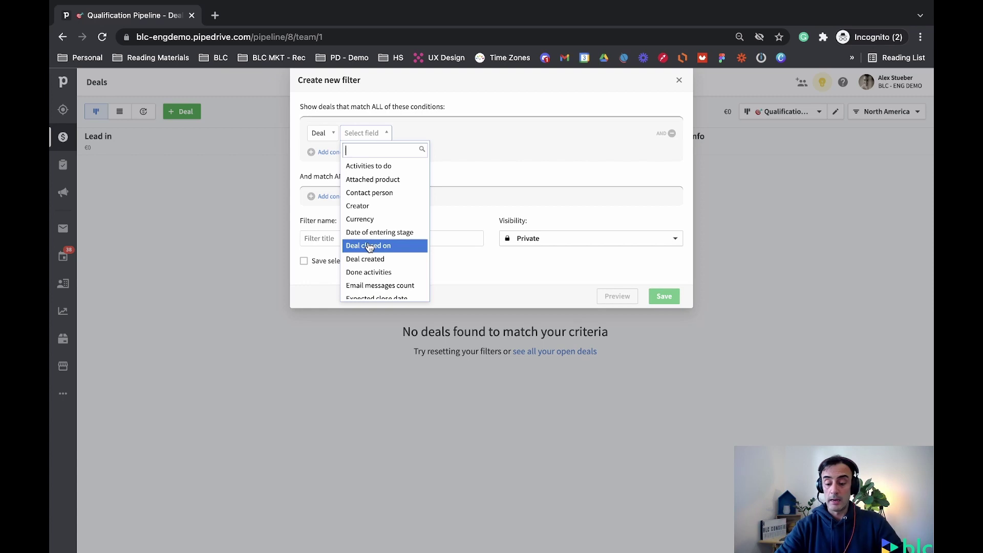
Make the condition Deal Label is IMPLEMENTATION
{"action": "type", "text": "lab"}
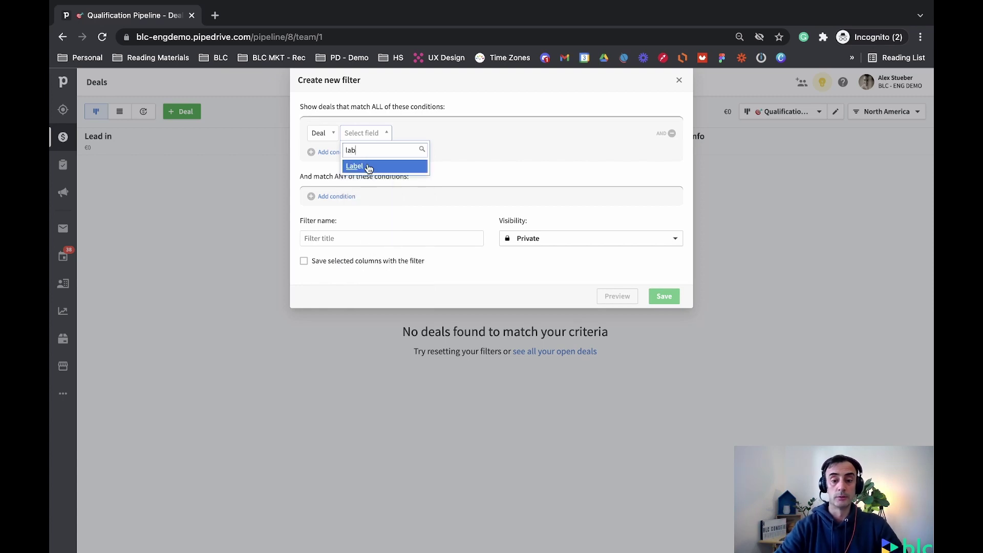
{"action": "left_click", "coordinate": [367, 166]}
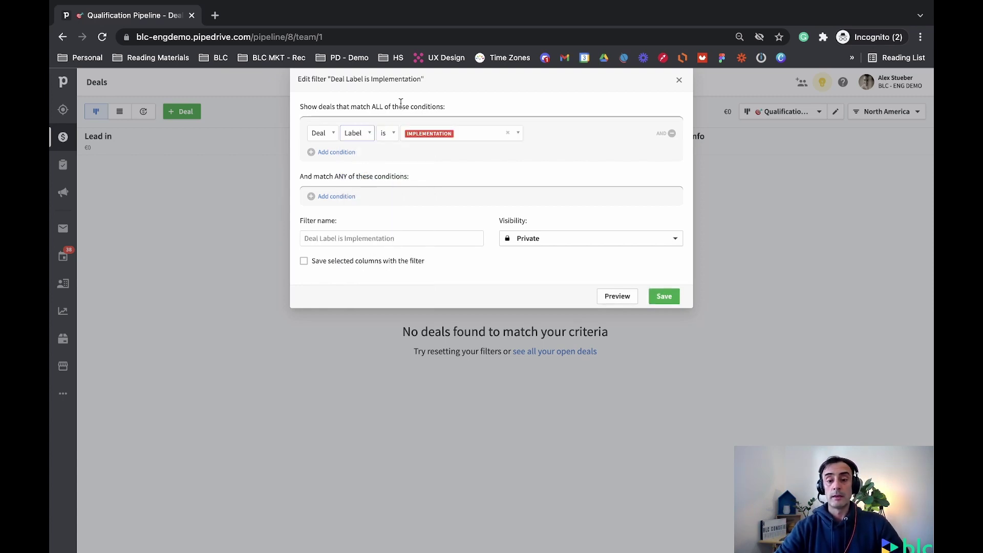
{"action": "left_click", "coordinate": [387, 133]}
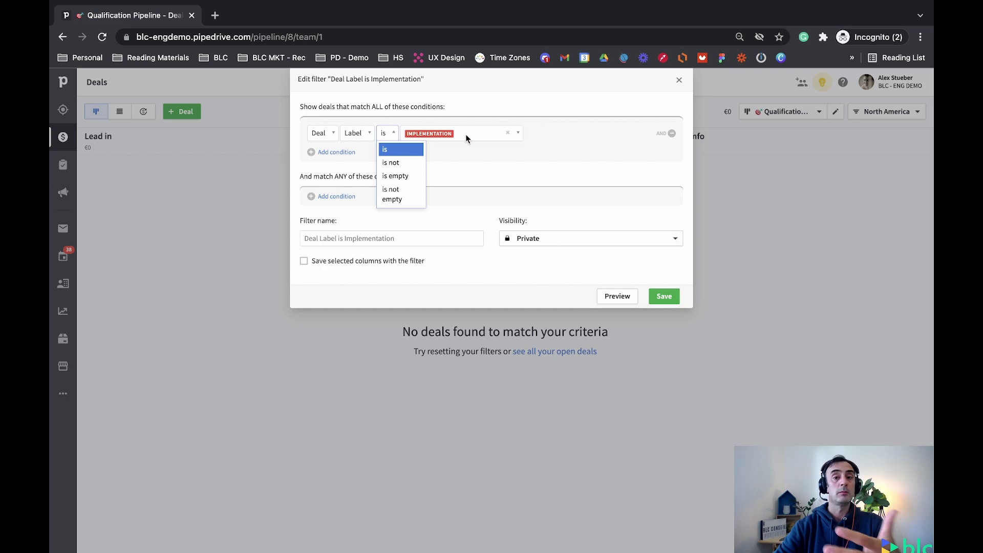
{"action": "left_click", "coordinate": [484, 155]}
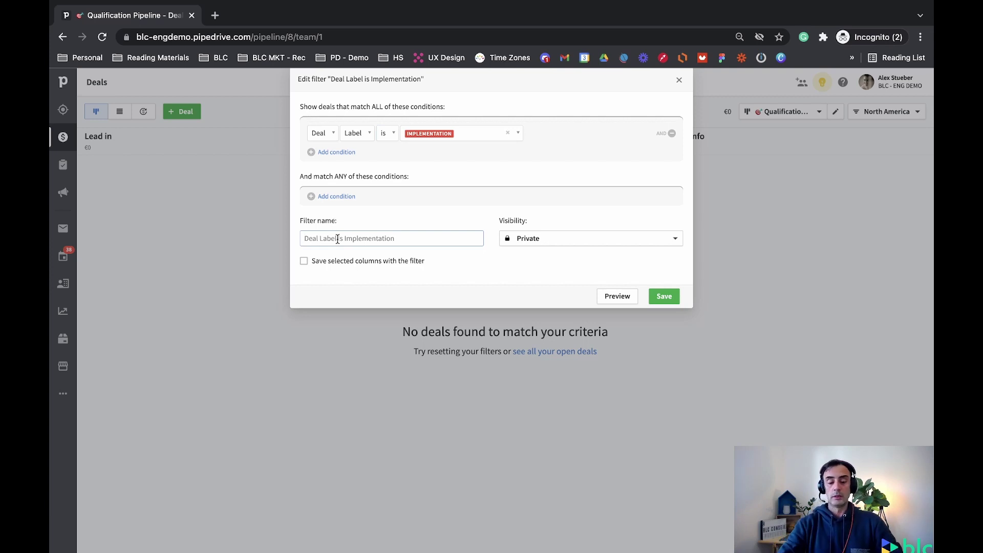
Name the filter '01 - Name of your Filter'
{"action": "type", "text": "01 -"}
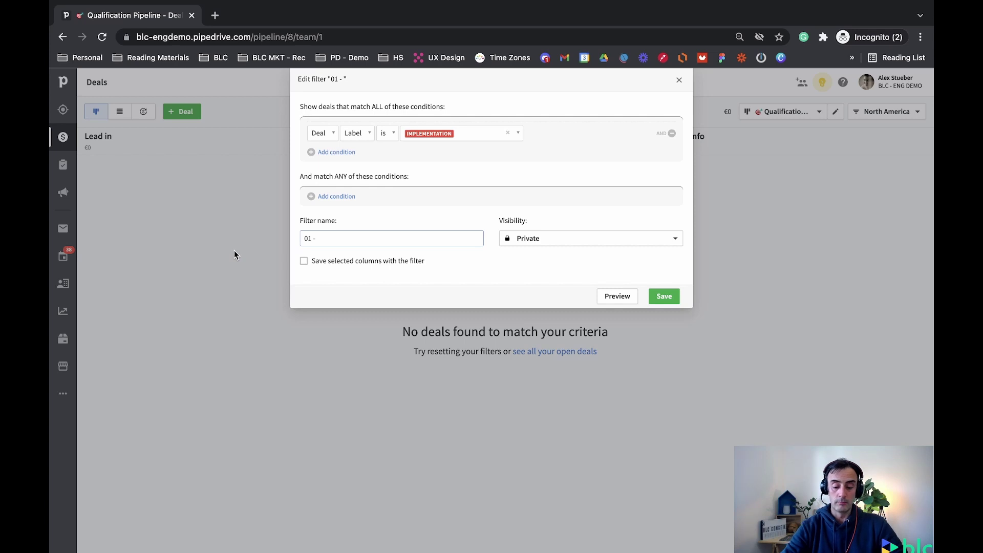
{"action": "type", "text": "Name of"}
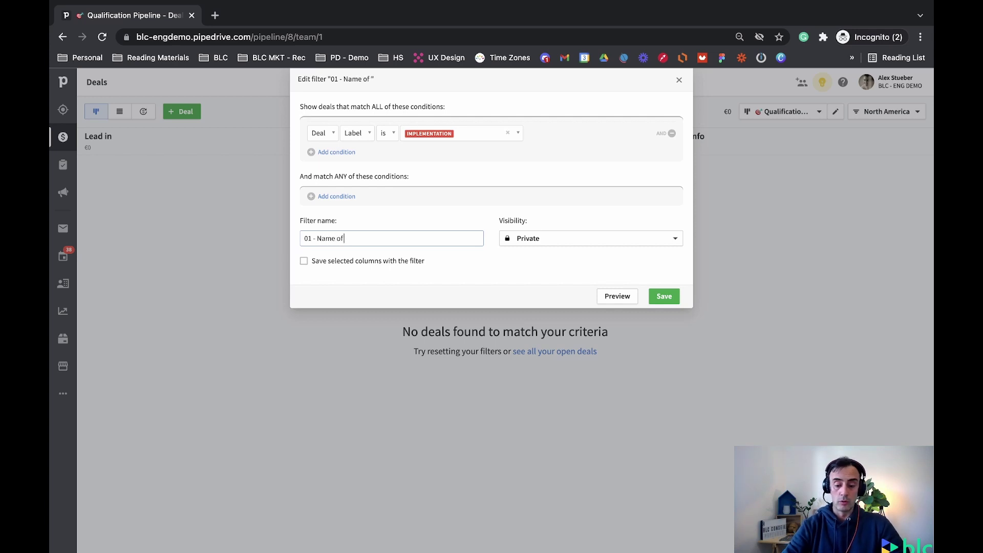
{"action": "type", "text": " your Fileter"}
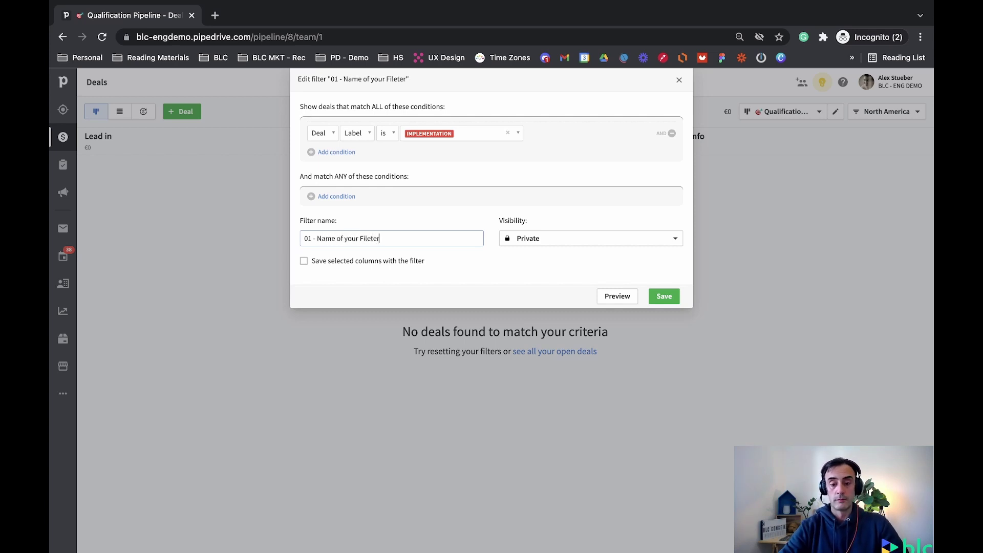
{"action": "key", "text": "BackSpace"}
{"action": "key", "text": "BackSpace"}
{"action": "key", "text": "BackSpace"}
{"action": "key", "text": "BackSpace"}
{"action": "type", "text": "te"}
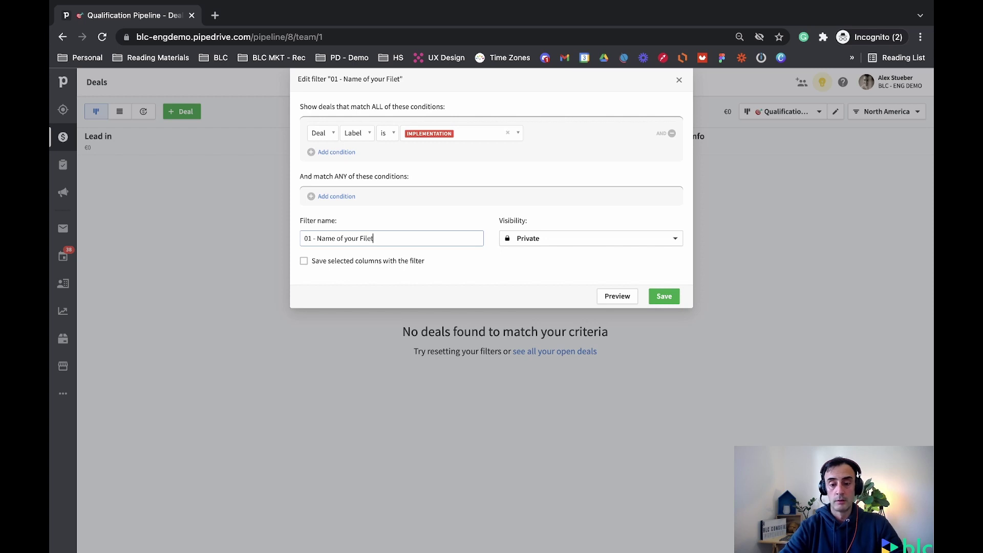
{"action": "key", "text": "BackSpace"}
{"action": "key", "text": "BackSpace"}
{"action": "type", "text": "ter"}
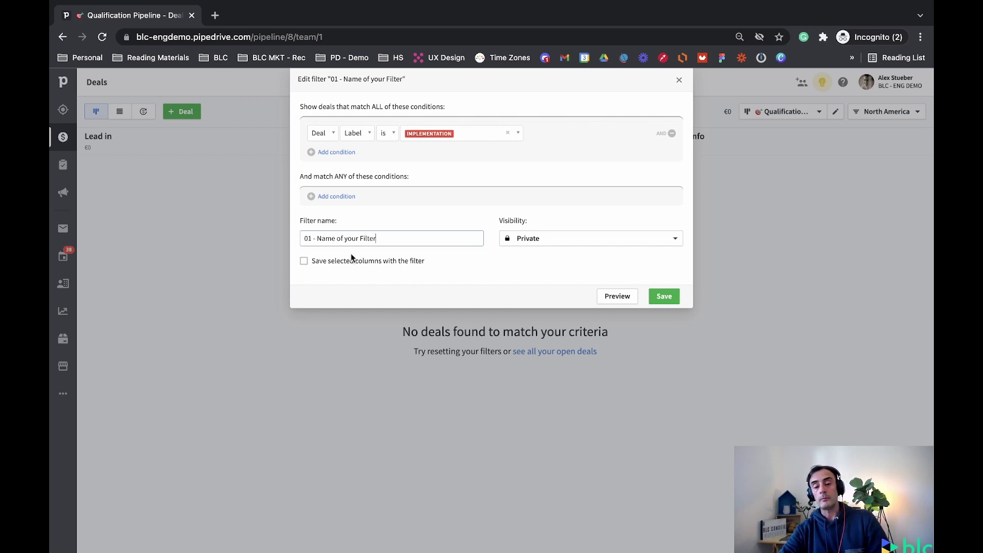
Save selected columns with the filter, set its visibility to Shared, and save it
{"action": "left_click", "coordinate": [304, 262]}
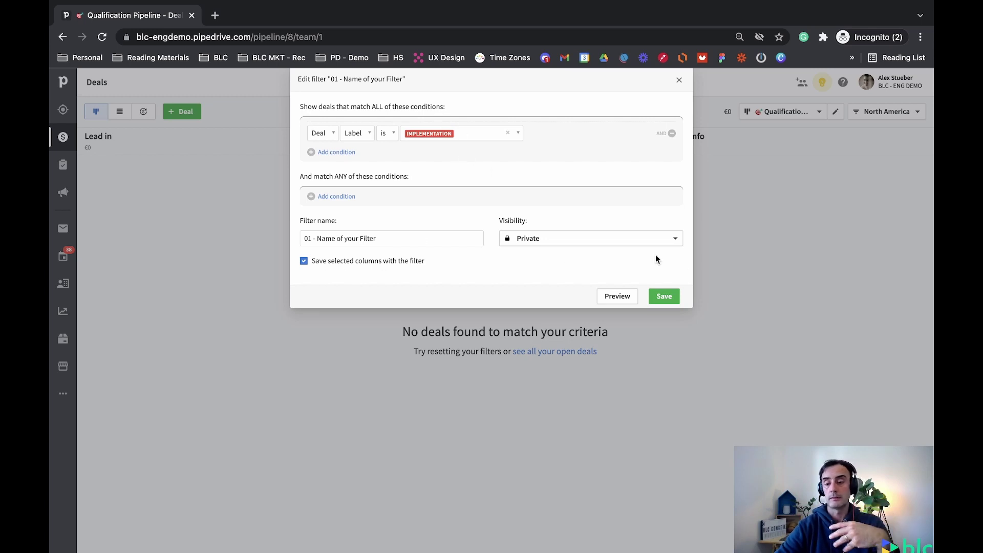
{"action": "left_click", "coordinate": [621, 246]}
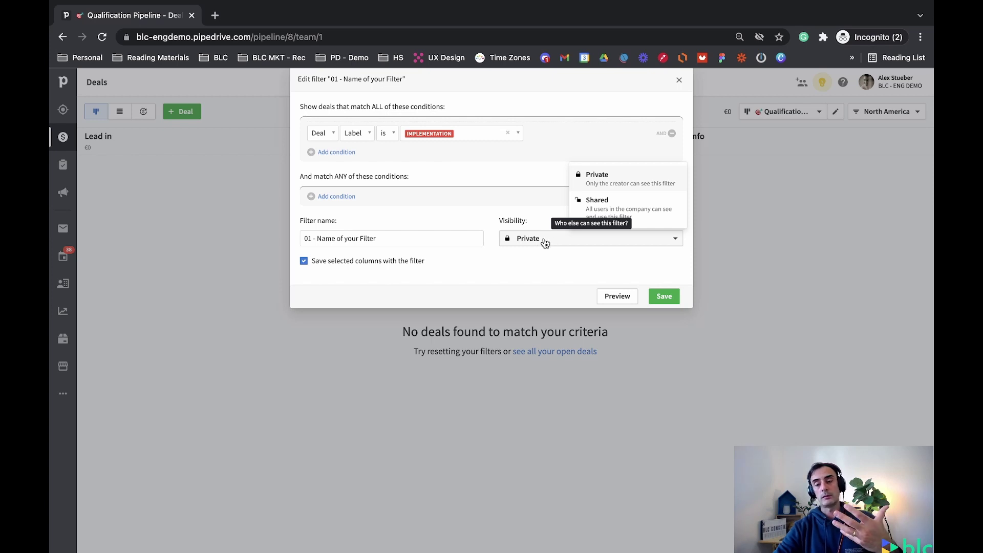
{"action": "left_click", "coordinate": [611, 206]}
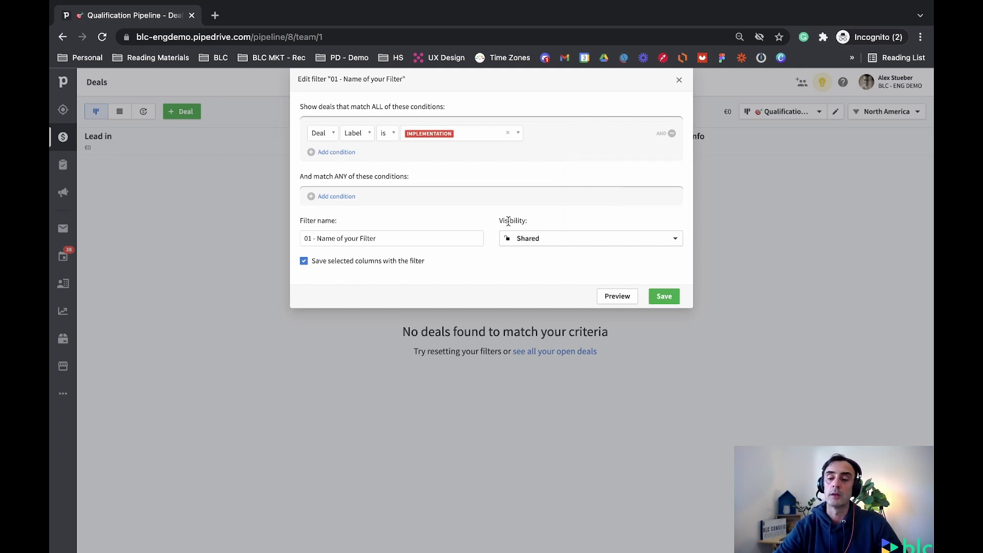
{"action": "left_click", "coordinate": [665, 298]}
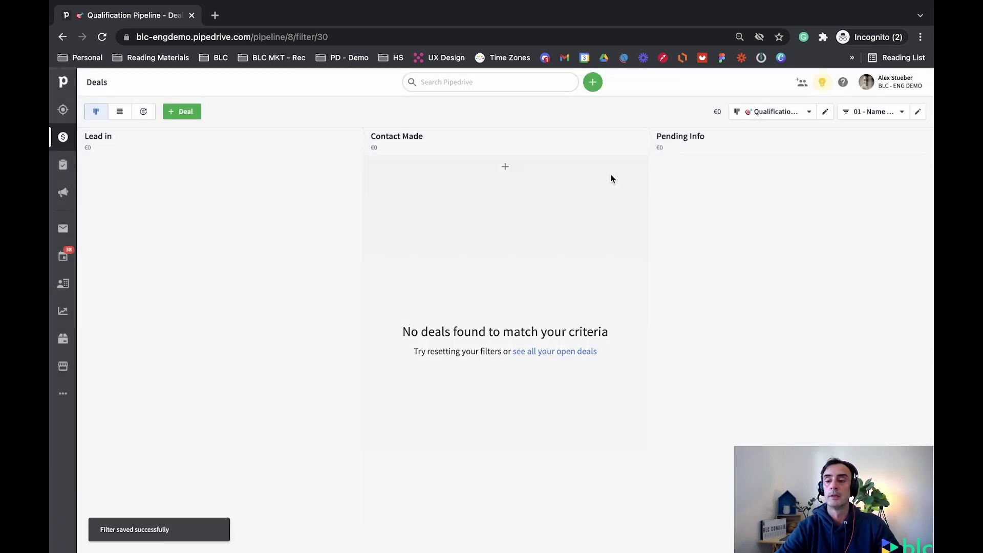
Bring up the saved deal filters list with '01 - Name of your Filter' at the top
{"action": "left_click", "coordinate": [895, 118]}
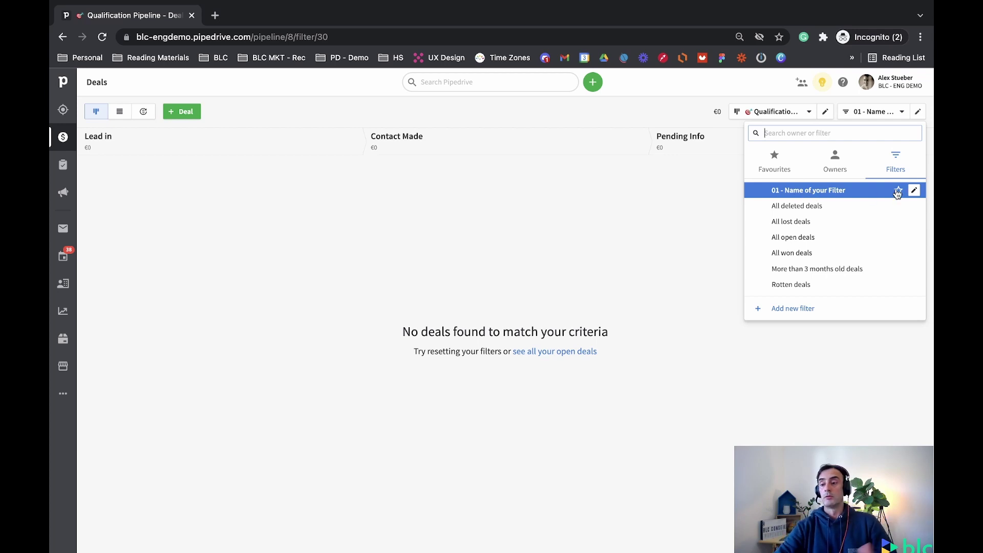
Rename the filter to '01 - Deals = implementation', keep its selected columns, and save
{"action": "left_click", "coordinate": [914, 191]}
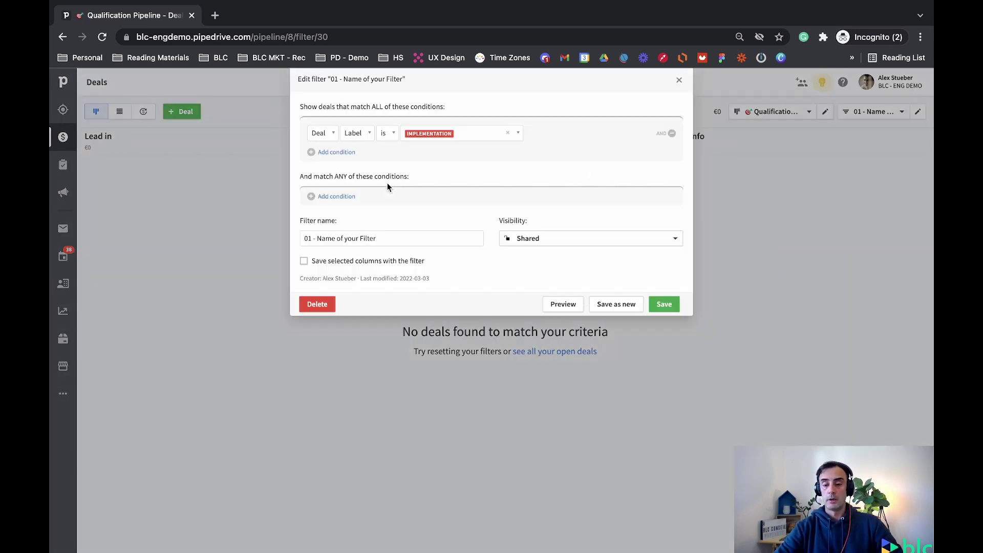
{"action": "left_click_drag", "start_coordinate": [382, 238], "coordinate": [318, 237]}
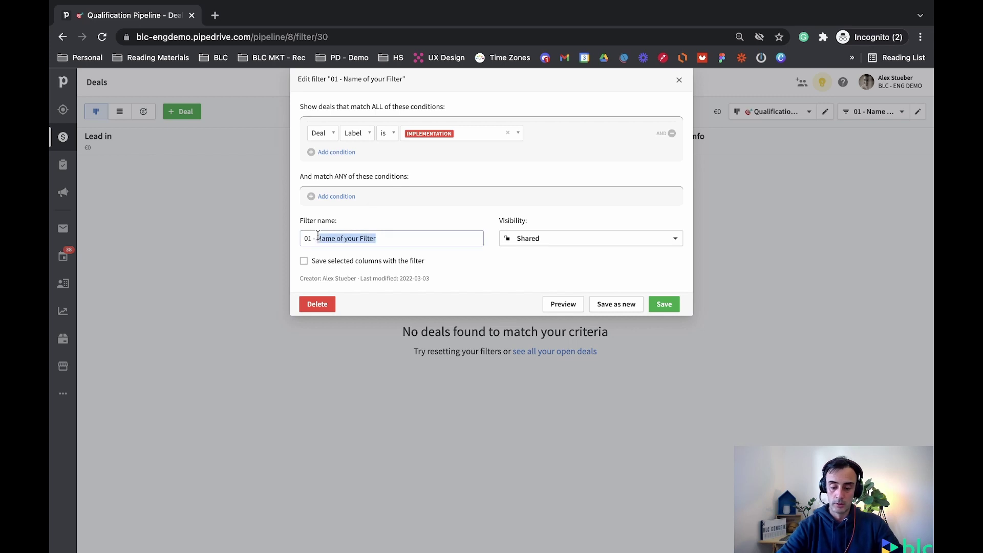
{"action": "type", "text": "De"}
{"action": "key", "text": "BackSpace"}
{"action": "key", "text": "BackSpace"}
{"action": "type", "text": "Dea"}
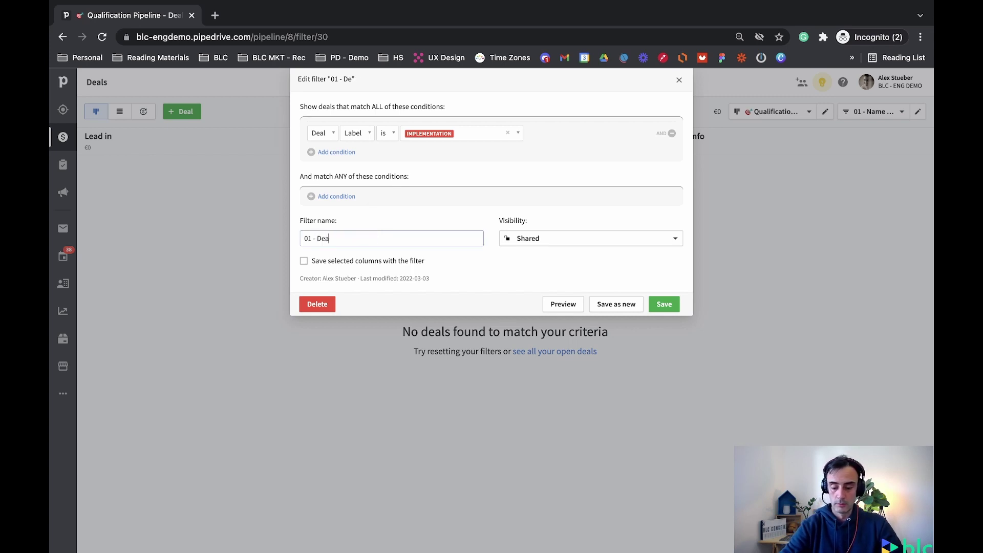
{"action": "type", "text": "ls = "}
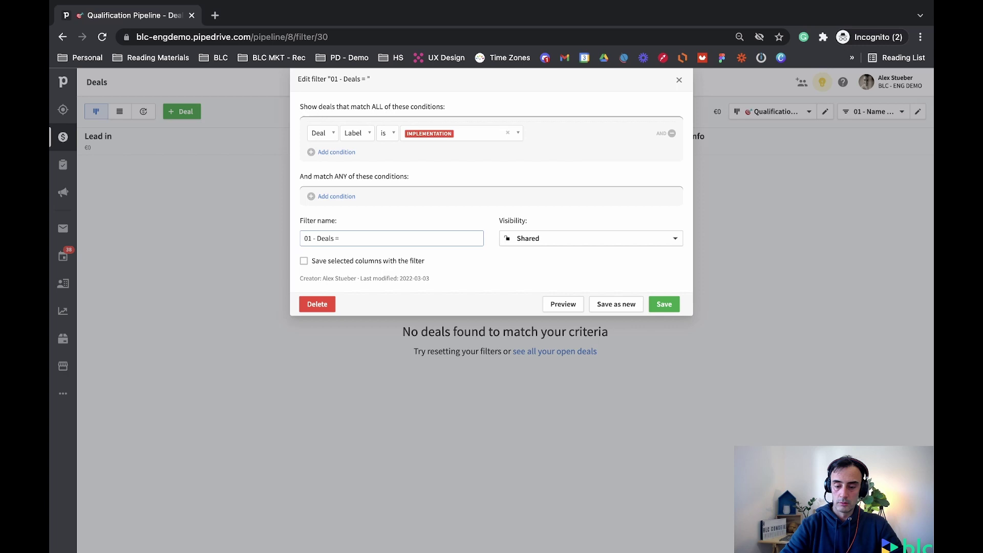
{"action": "type", "text": "implem"}
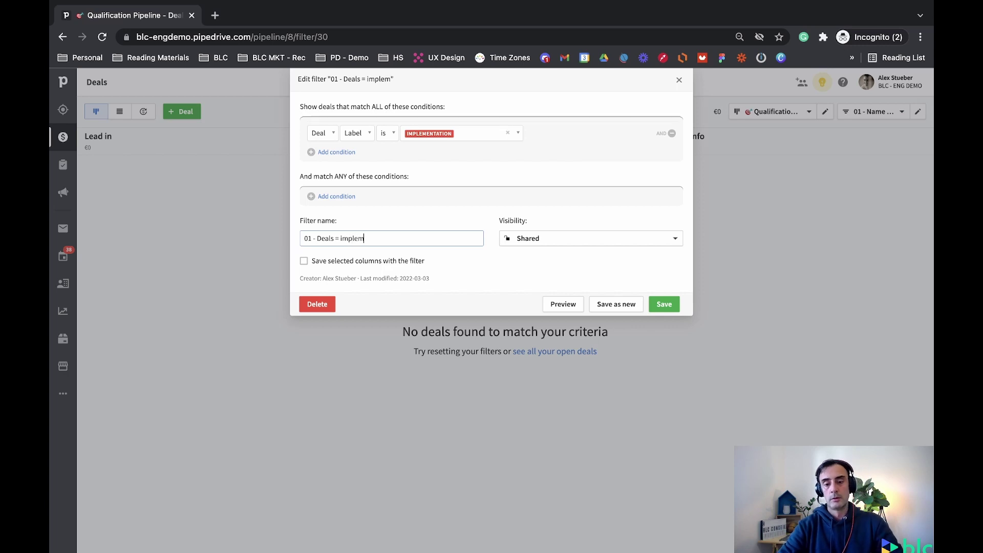
{"action": "type", "text": "entation"}
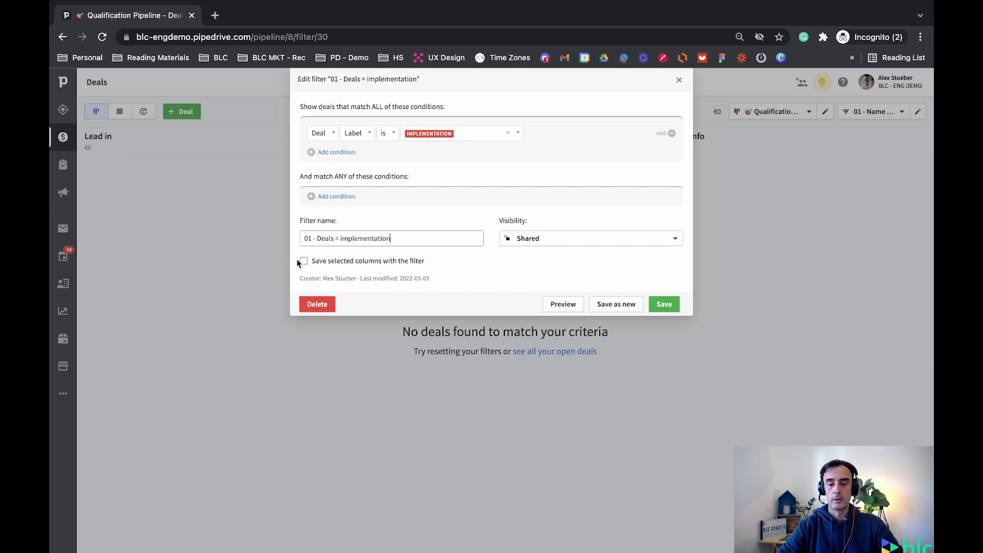
{"action": "left_click", "coordinate": [304, 261]}
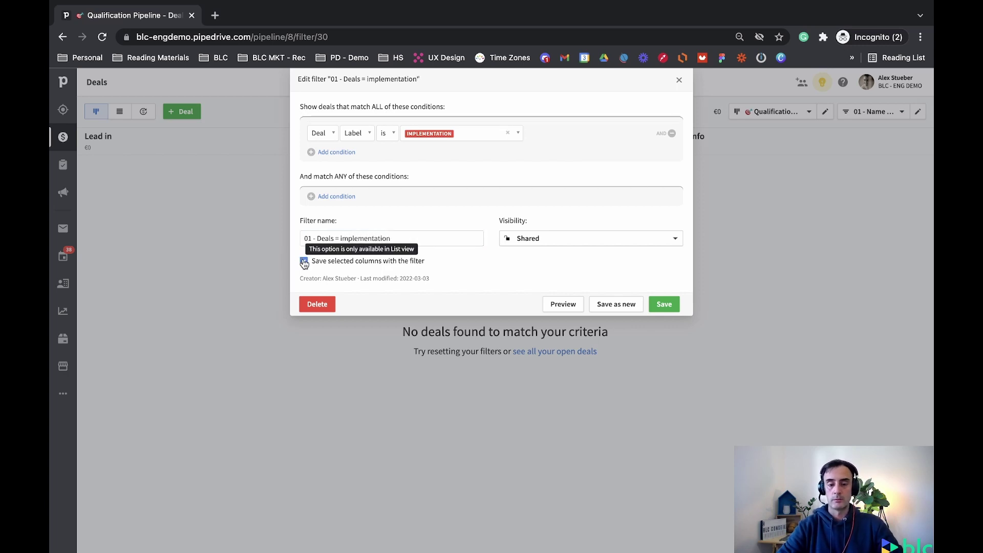
{"action": "left_click", "coordinate": [670, 306]}
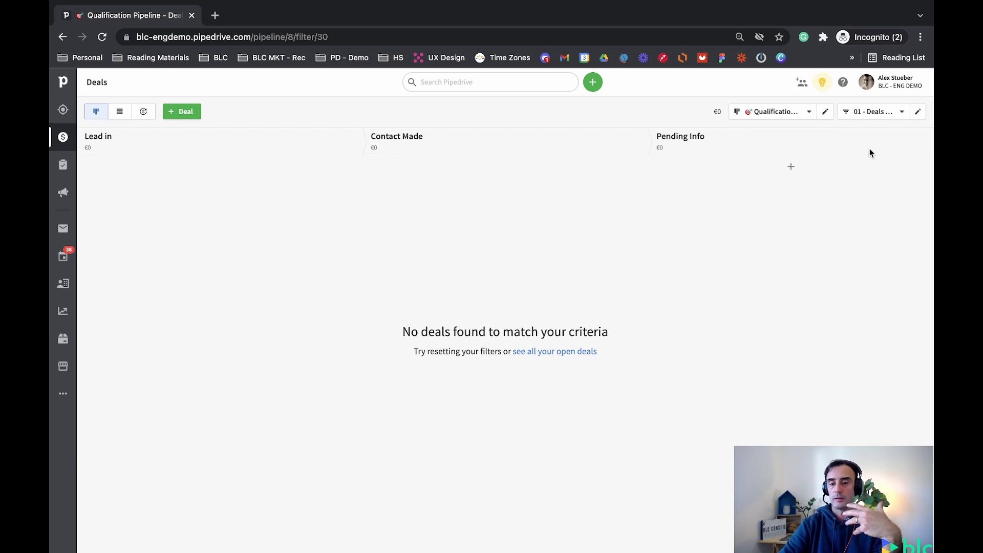
Show Everyone's deals on the Qualification board: 5 deals totalling €1,000,000
{"action": "left_click", "coordinate": [769, 118]}
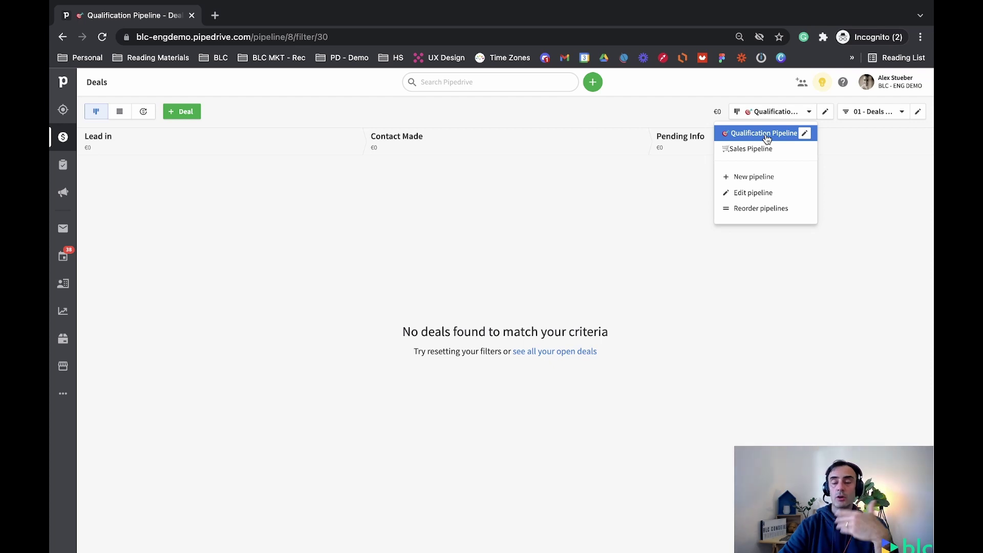
{"action": "left_click", "coordinate": [896, 115]}
{"action": "left_click", "coordinate": [848, 163]}
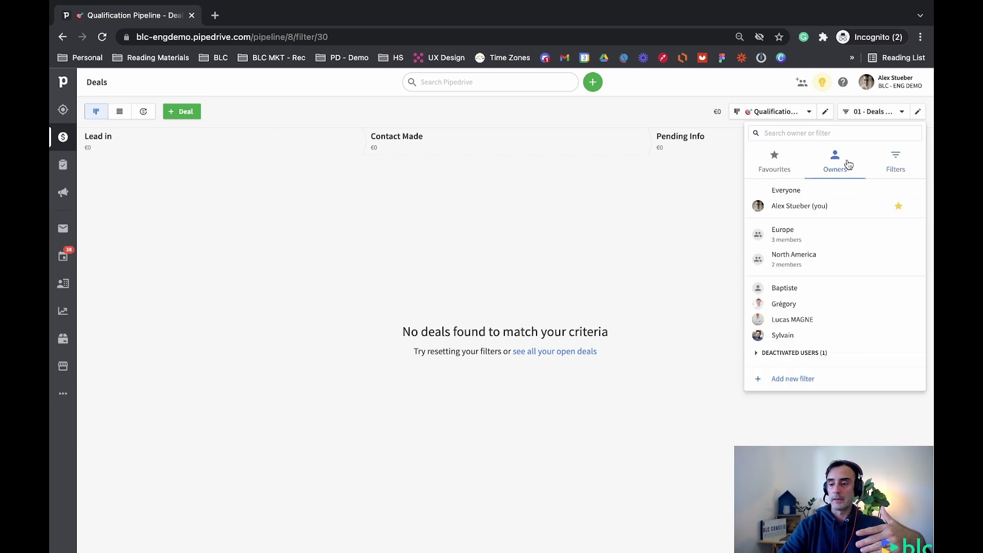
{"action": "left_click", "coordinate": [795, 193]}
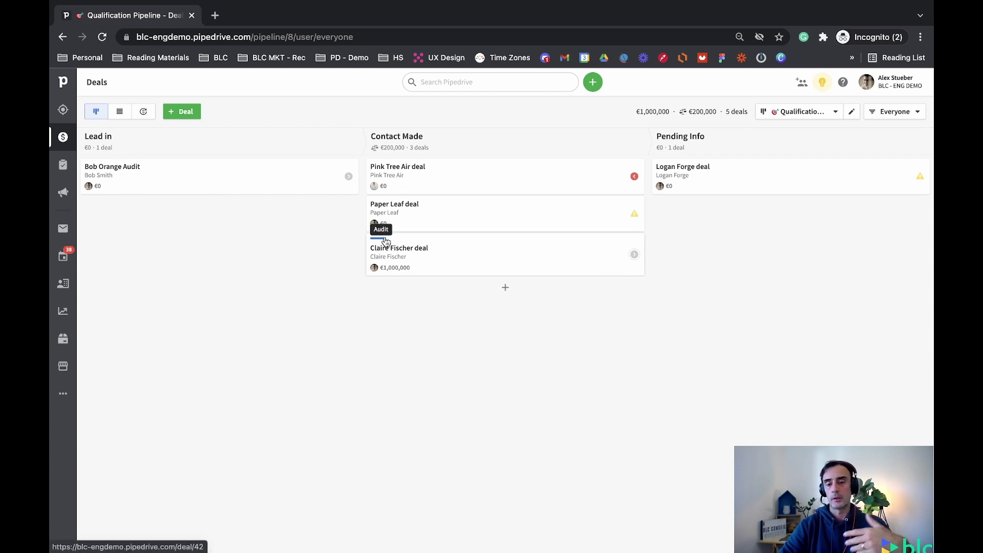
Label the Logan Forge deal IMPLEMENTATION and return to the pipeline board
{"action": "left_click", "coordinate": [692, 177]}
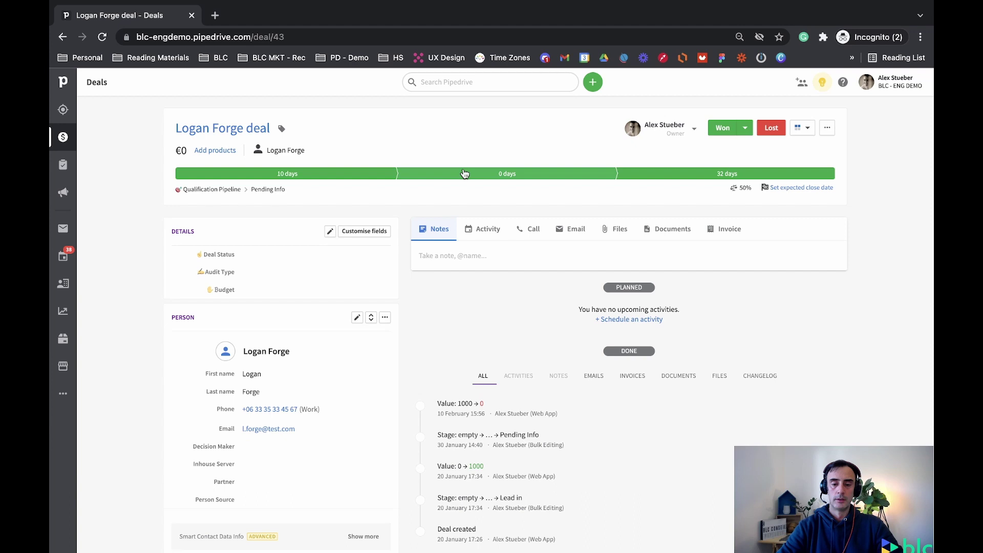
{"action": "left_click", "coordinate": [282, 130]}
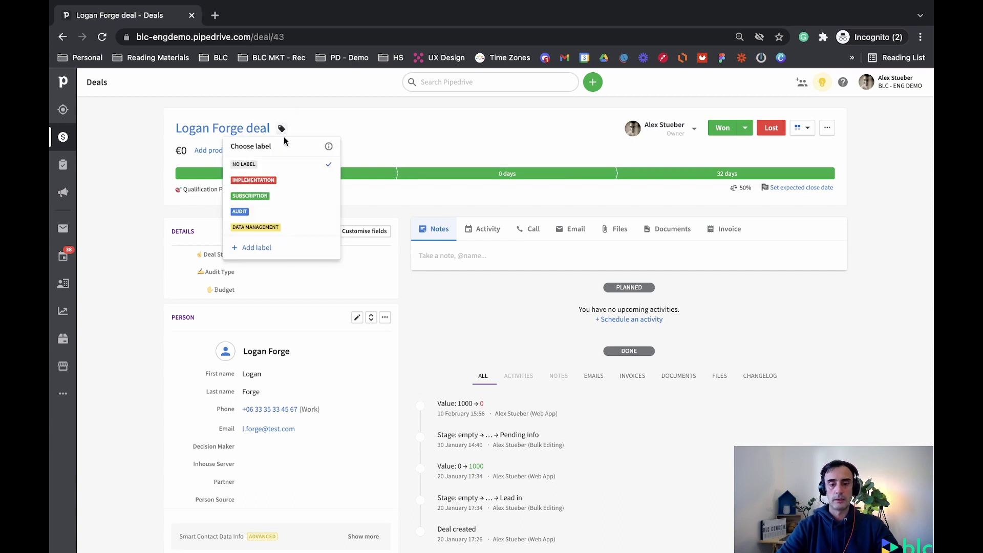
{"action": "left_click", "coordinate": [269, 180]}
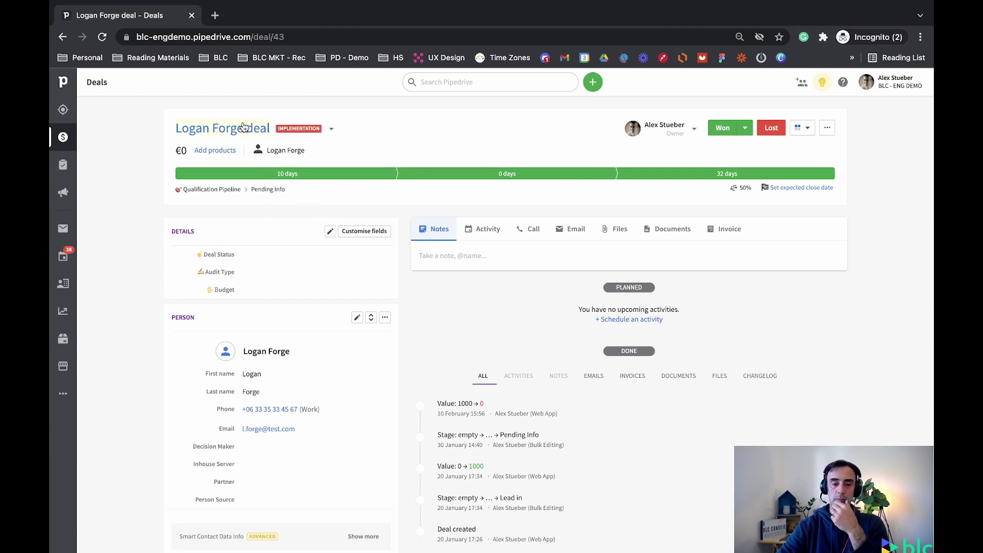
{"action": "left_click", "coordinate": [70, 142]}
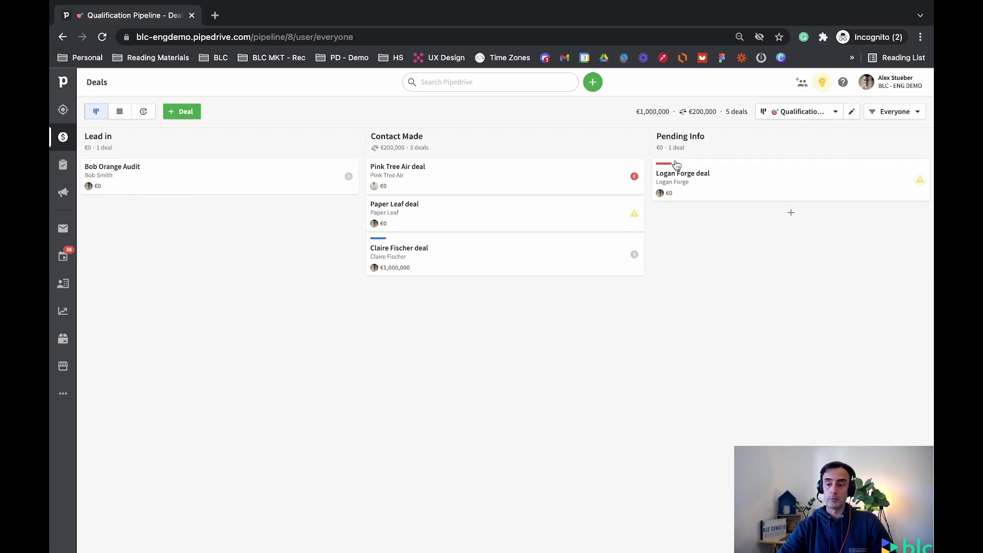
Apply the saved '01 - Deals = implementation' filter, leaving only the Logan Forge deal on the board
{"action": "left_click", "coordinate": [913, 114]}
{"action": "left_click", "coordinate": [895, 161]}
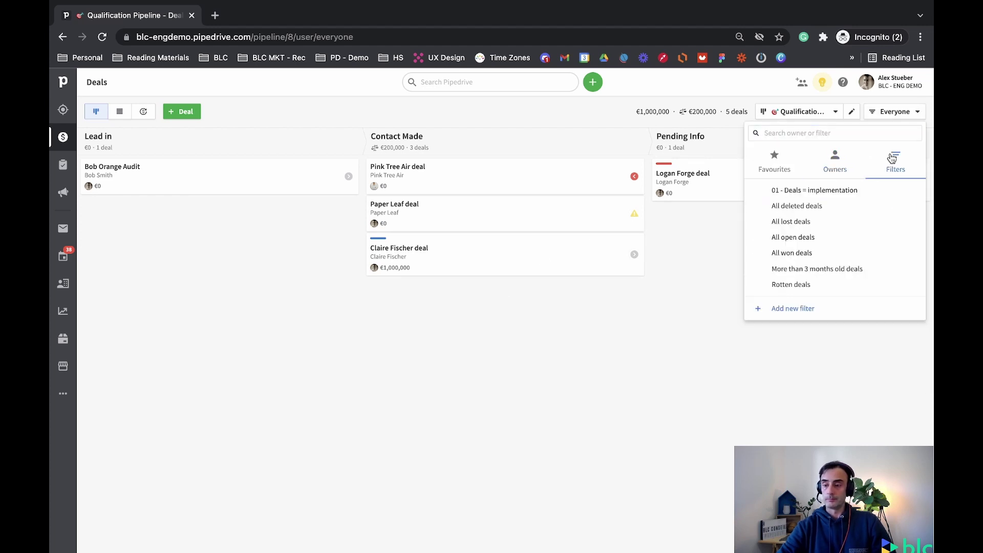
{"action": "left_click", "coordinate": [817, 190]}
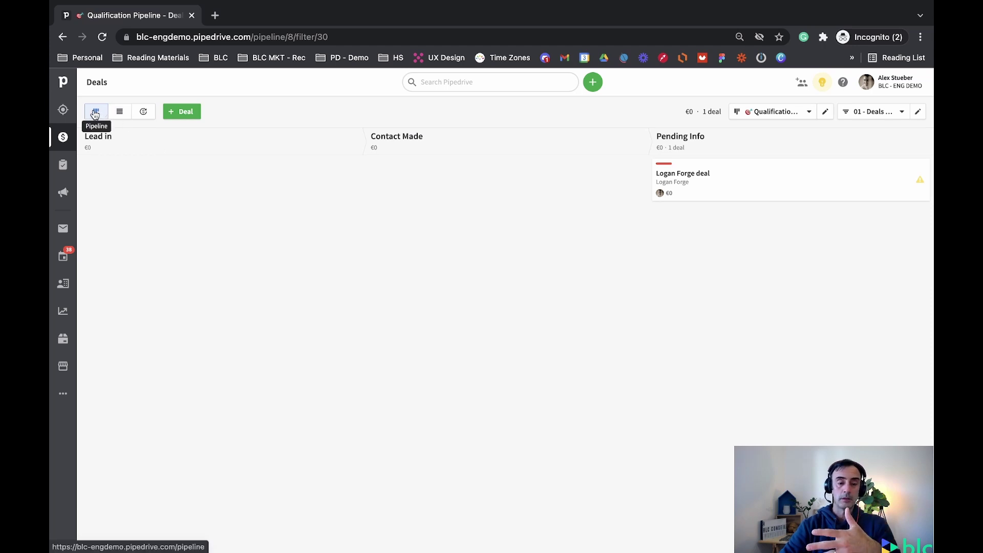
Switch deals to list view and apply '01 - Deals = implementation', showing 6 deals totalling €15,635
{"action": "left_click", "coordinate": [120, 112]}
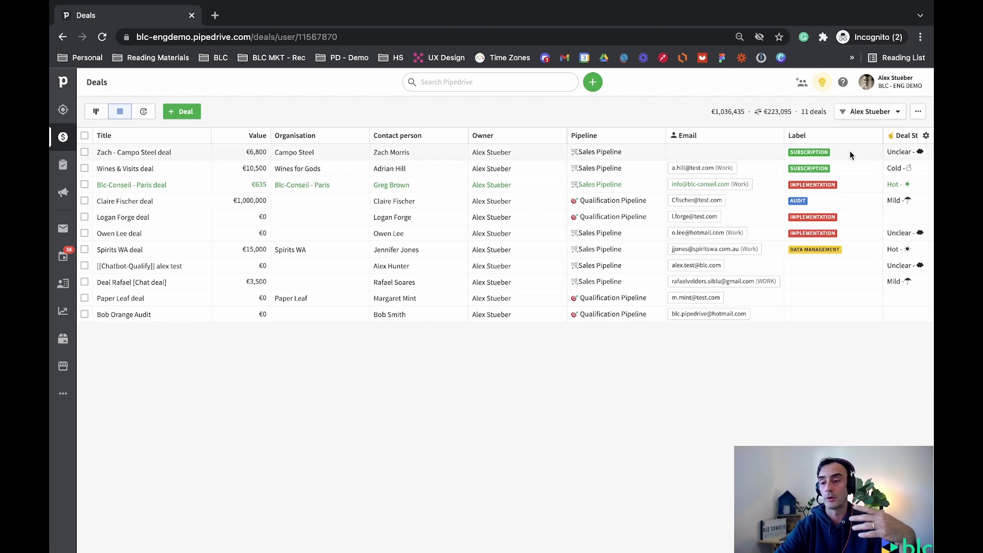
{"action": "left_click", "coordinate": [891, 116]}
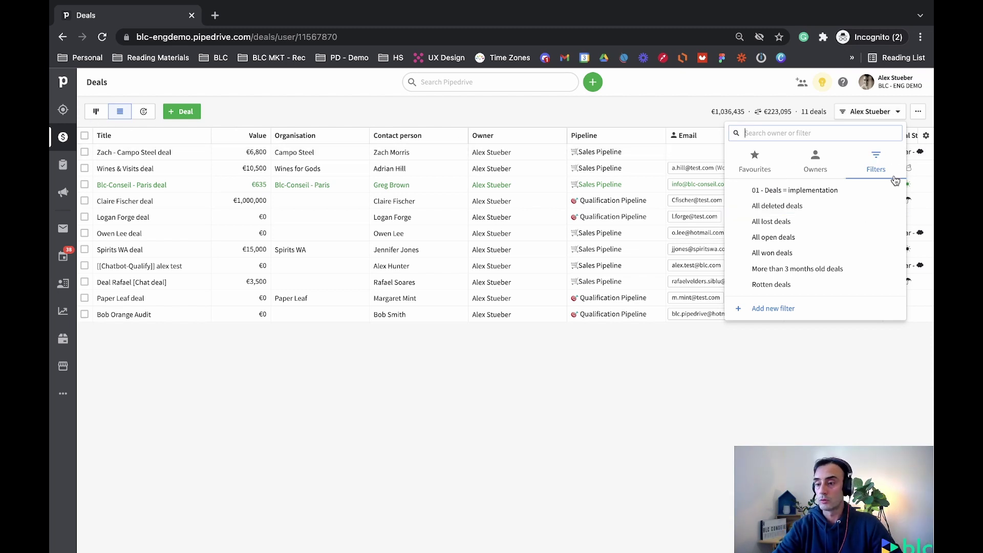
{"action": "left_click", "coordinate": [782, 192]}
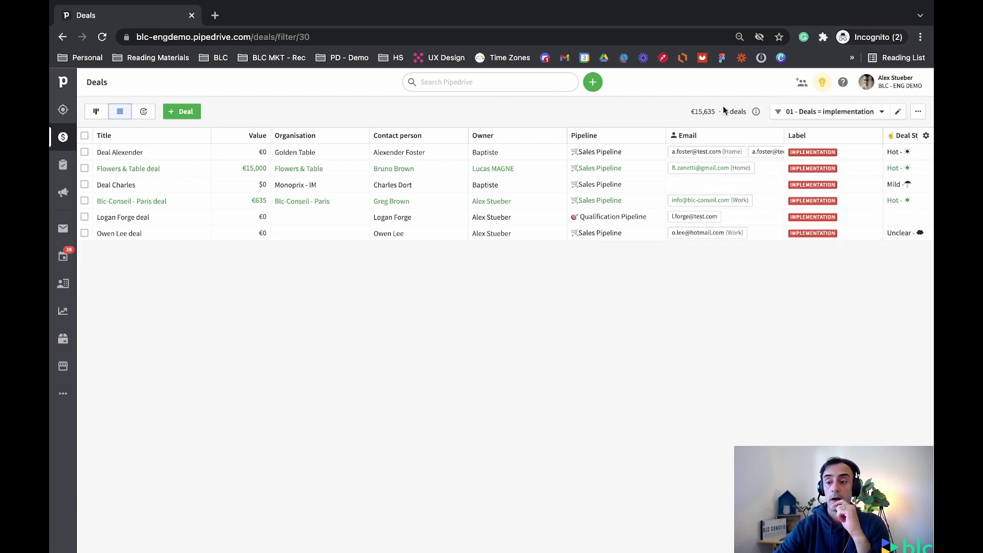
{"action": "left_click_drag", "start_coordinate": [724, 110], "coordinate": [745, 108]}
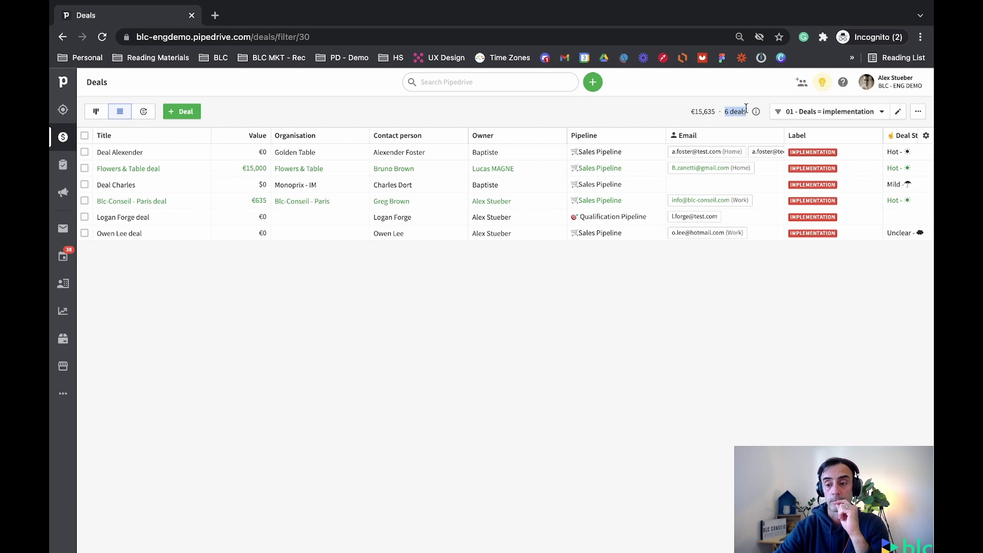
{"action": "mouse_move", "coordinate": [699, 157]}
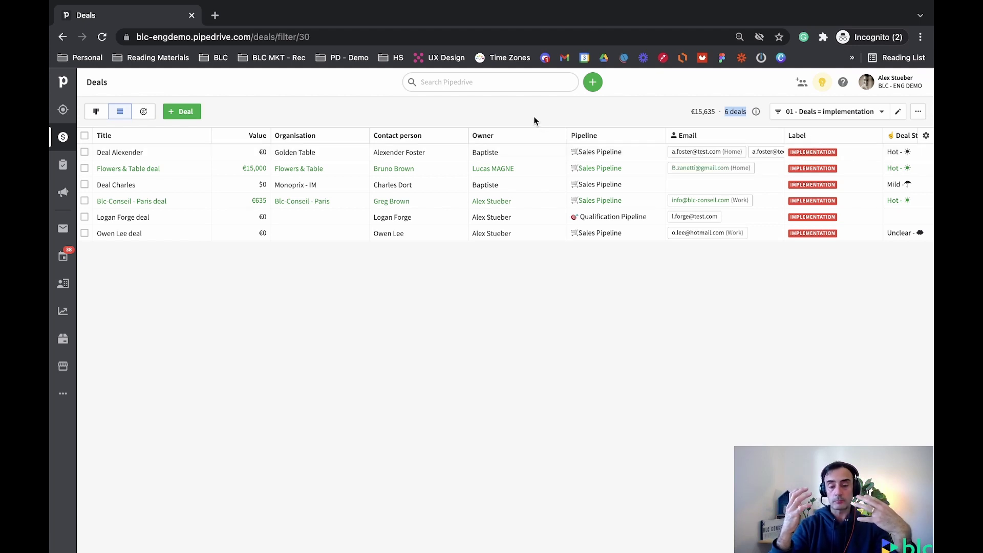
{"action": "left_click", "coordinate": [898, 111]}
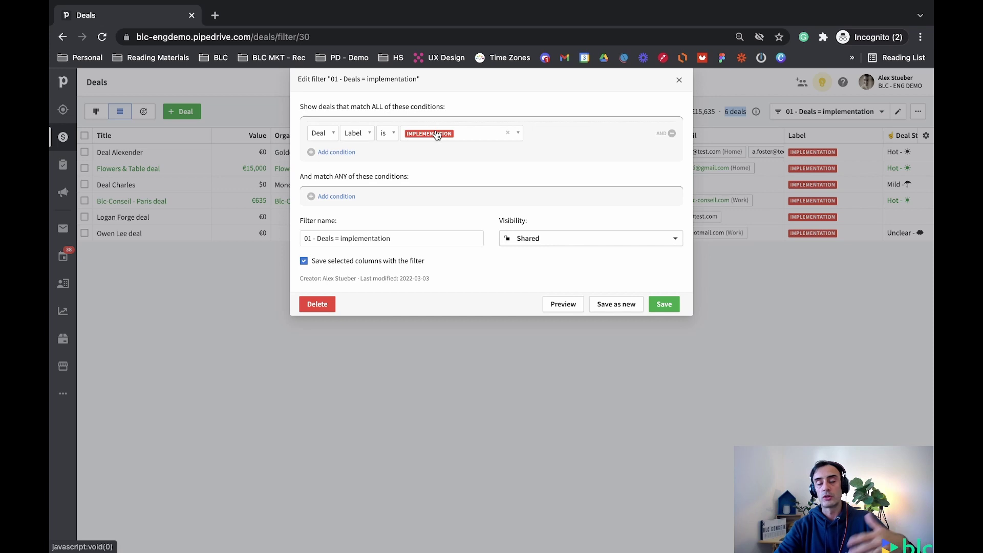
{"action": "left_click", "coordinate": [676, 82]}
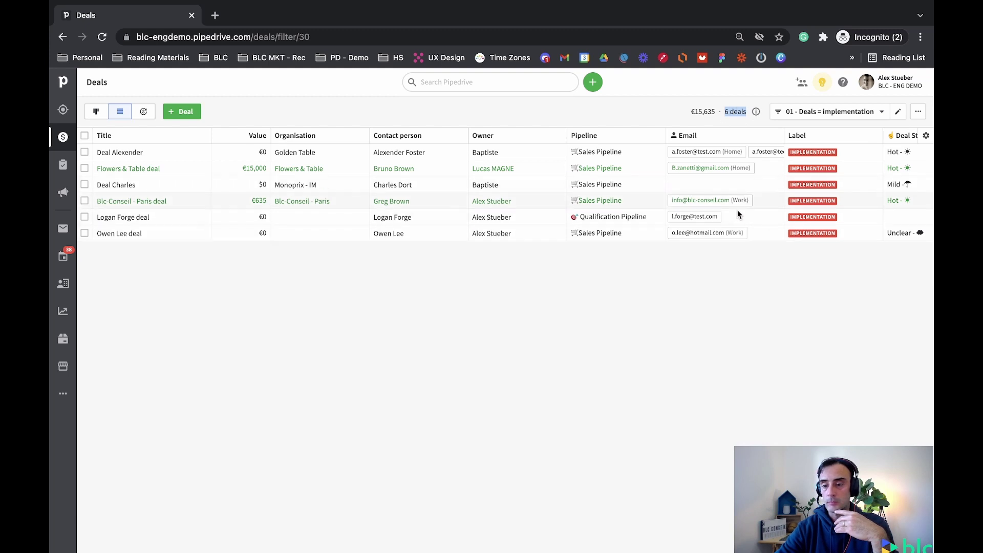
{"action": "scroll", "coordinate": [676, 213], "scroll_direction": "right", "scroll_amount": 2}
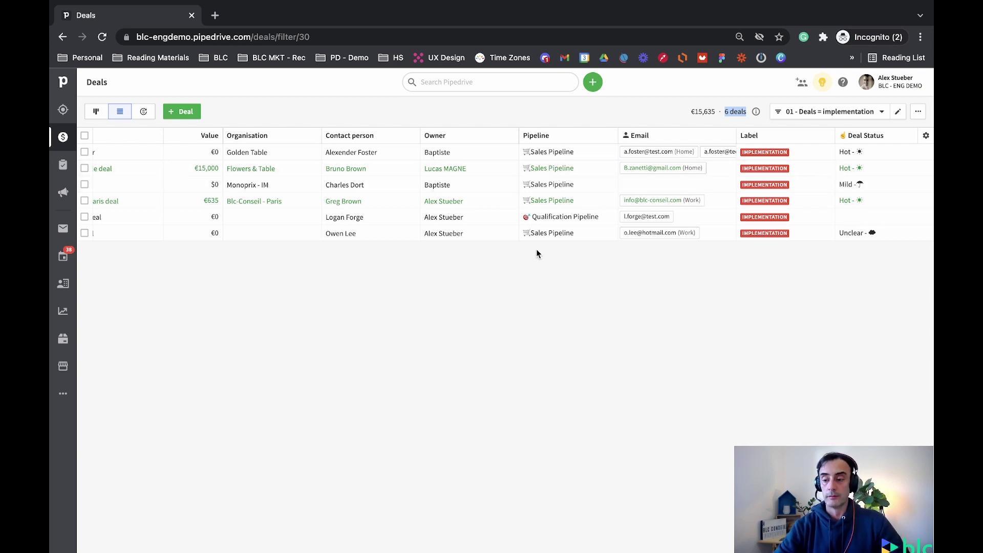
Show the filtered deals as the Sales Pipeline stage board: 5 deals totalling €15,635
{"action": "left_click", "coordinate": [96, 111]}
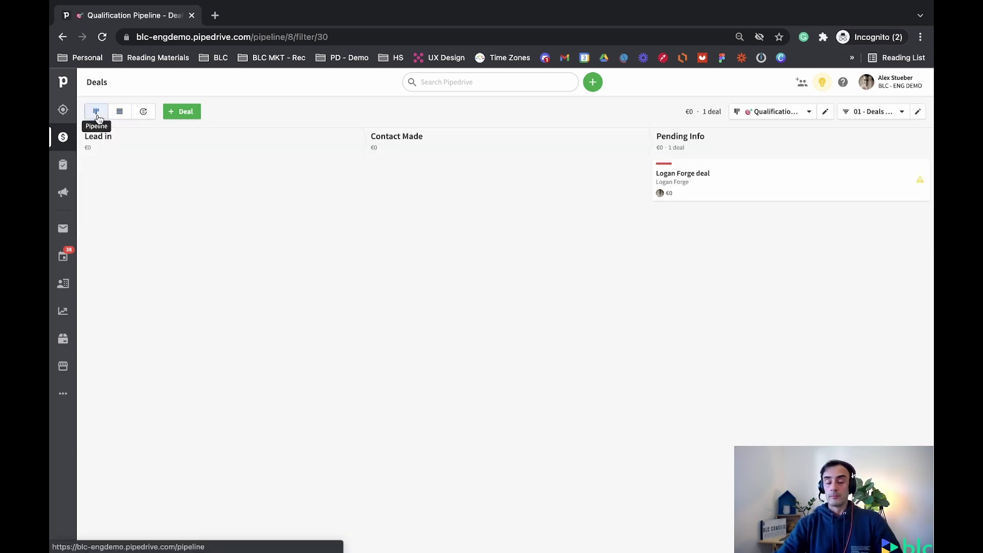
{"action": "left_click", "coordinate": [807, 111]}
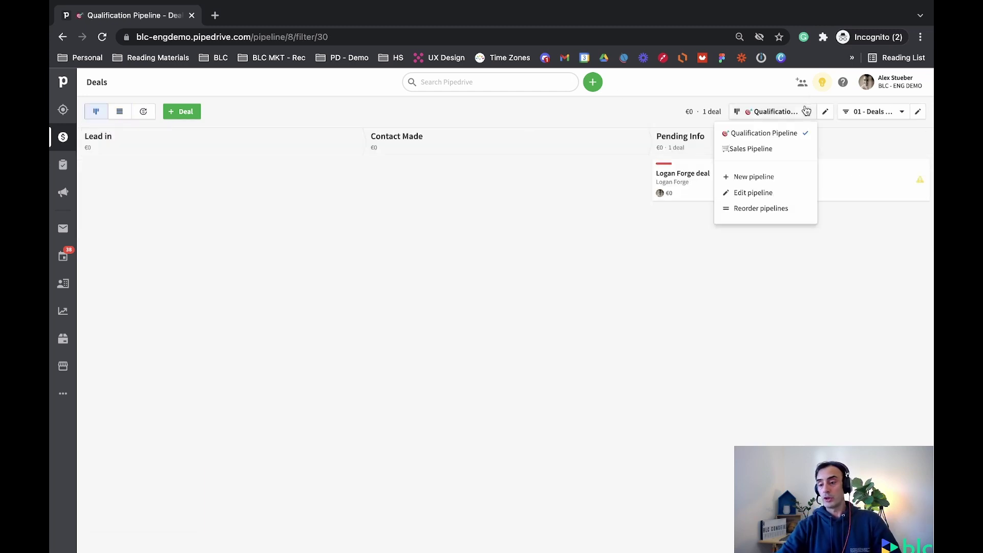
{"action": "left_click", "coordinate": [750, 150]}
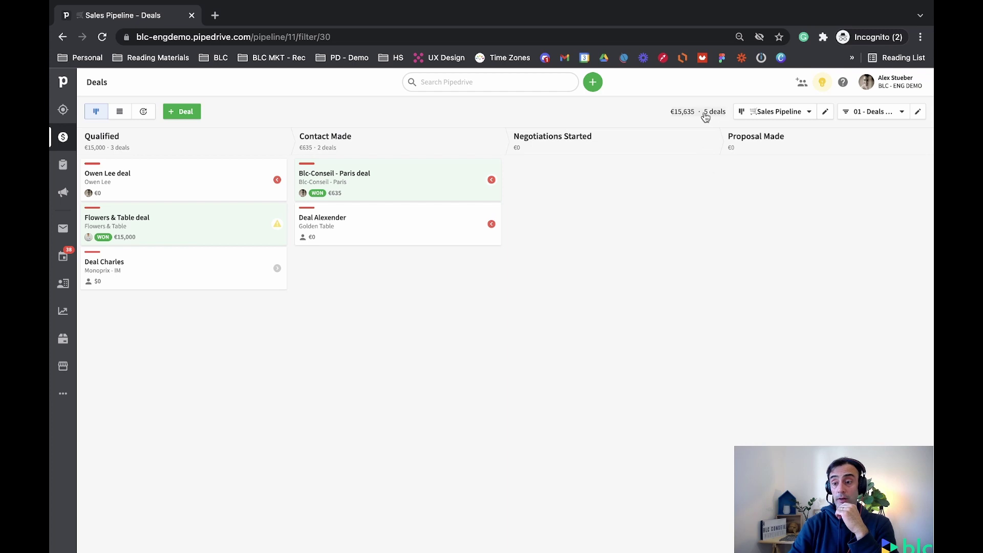
{"action": "mouse_move", "coordinate": [726, 118]}
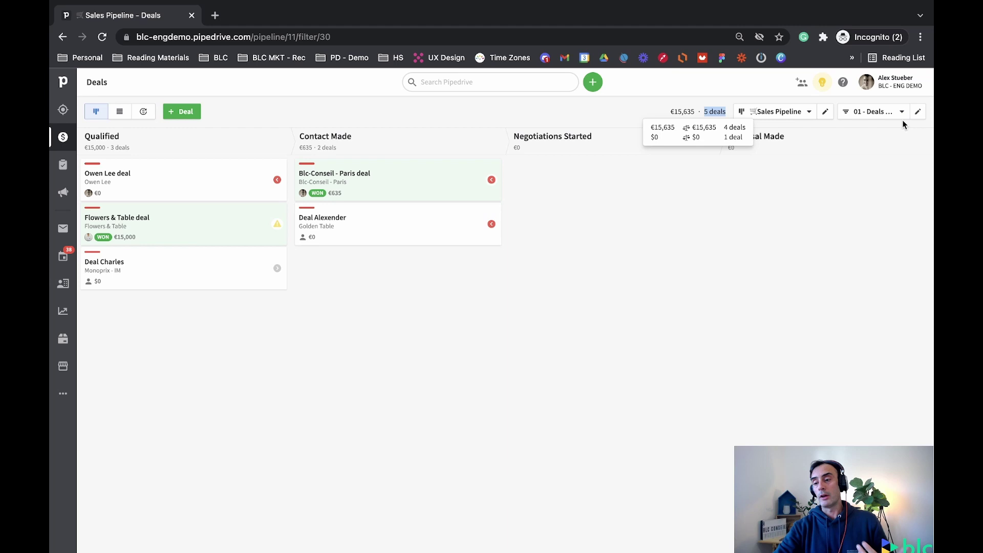
Add a 'Status is Open' condition to the implementation filter and save it, leaving 3 deals
{"action": "left_click", "coordinate": [918, 112]}
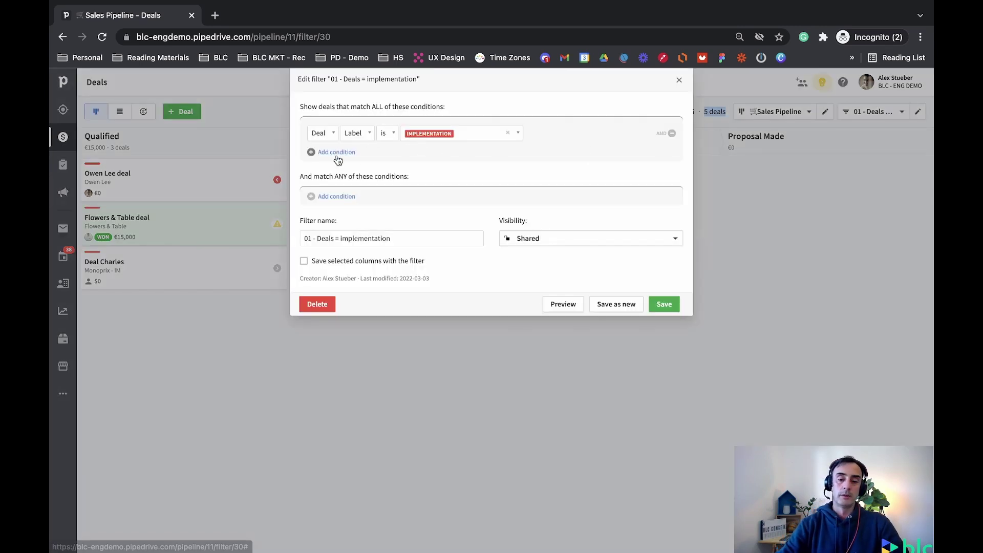
{"action": "left_click", "coordinate": [336, 153]}
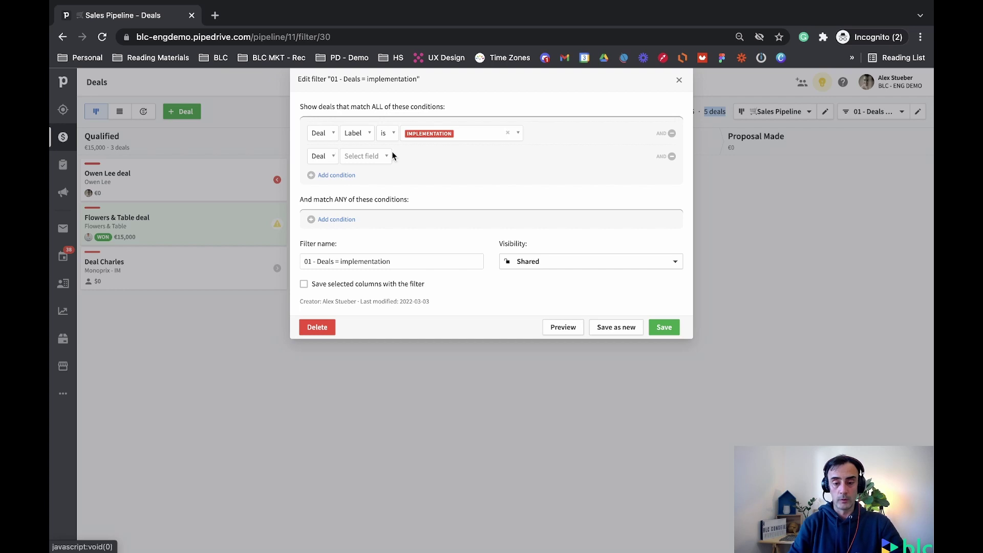
{"action": "left_click", "coordinate": [374, 157]}
{"action": "type", "text": "stu"}
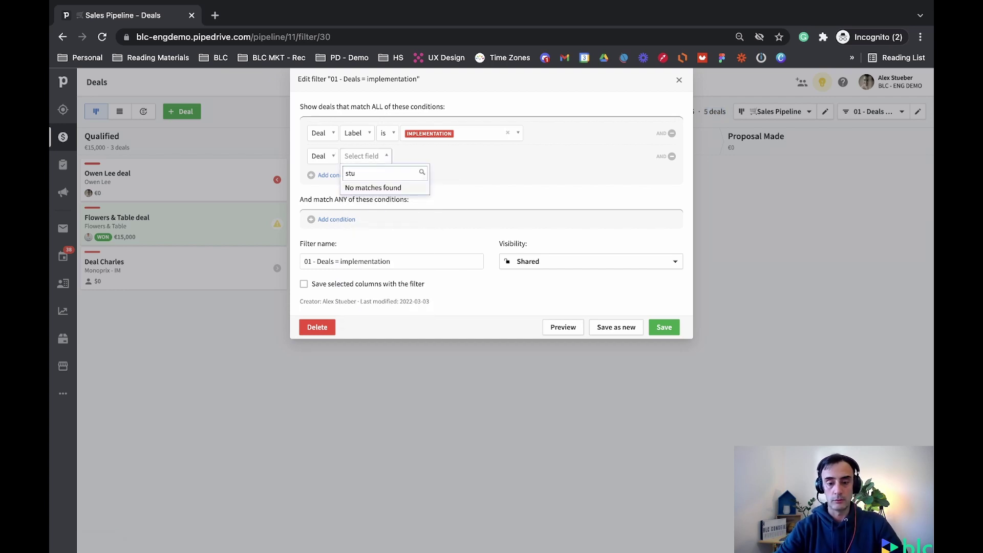
{"action": "key", "text": "BackSpace"}
{"action": "type", "text": "at"}
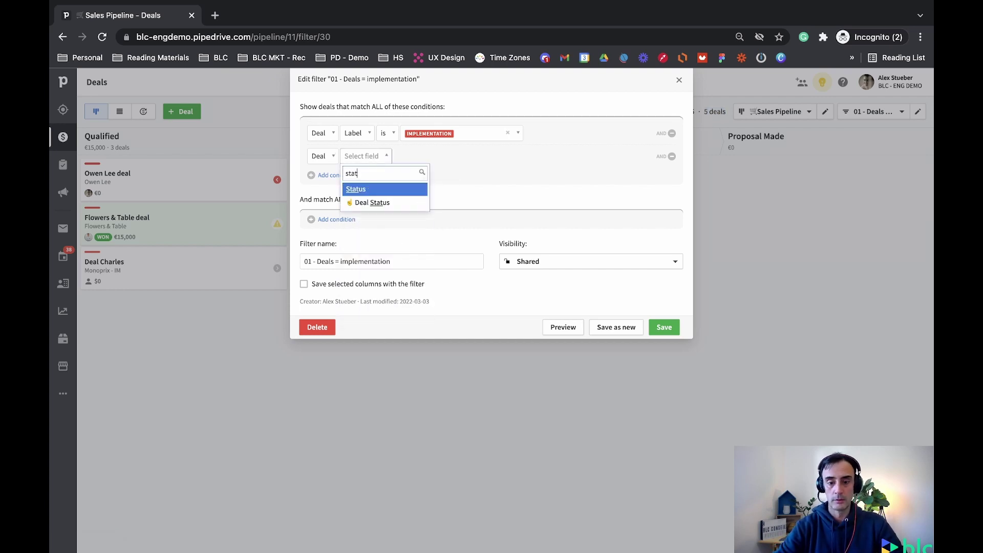
{"action": "left_click", "coordinate": [356, 190]}
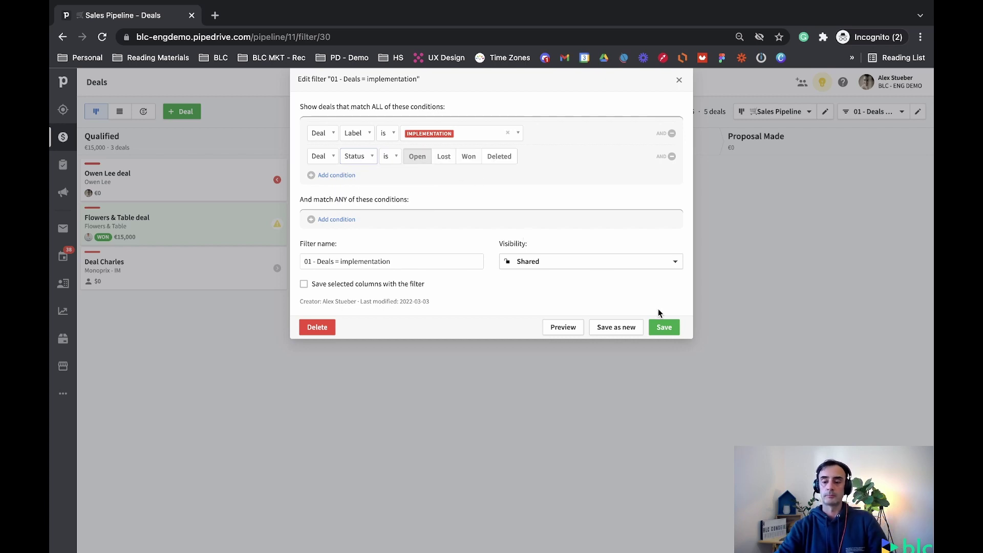
{"action": "left_click", "coordinate": [671, 326]}
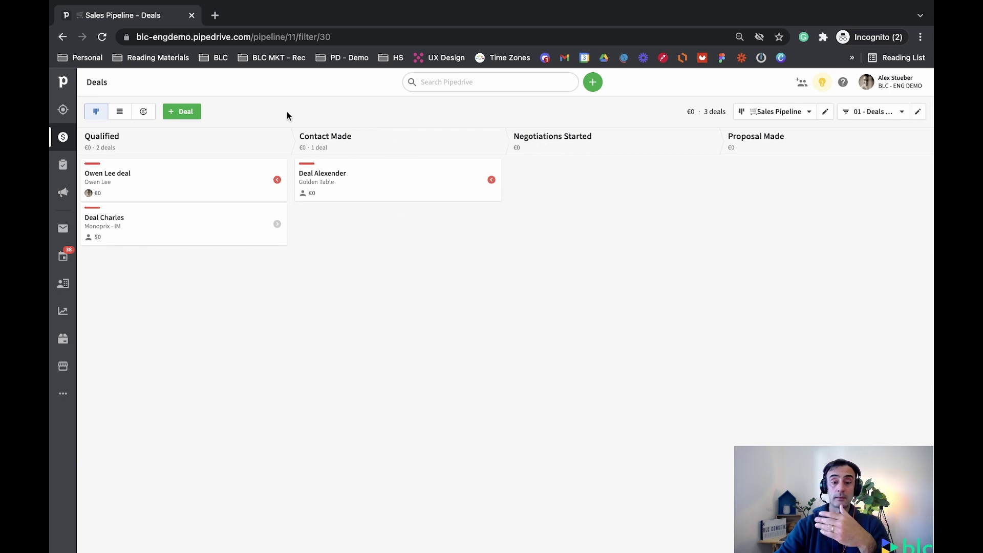
Switch to list view, reload the page and dismiss the Community updates popup, showing 4 open deals
{"action": "left_click", "coordinate": [118, 119]}
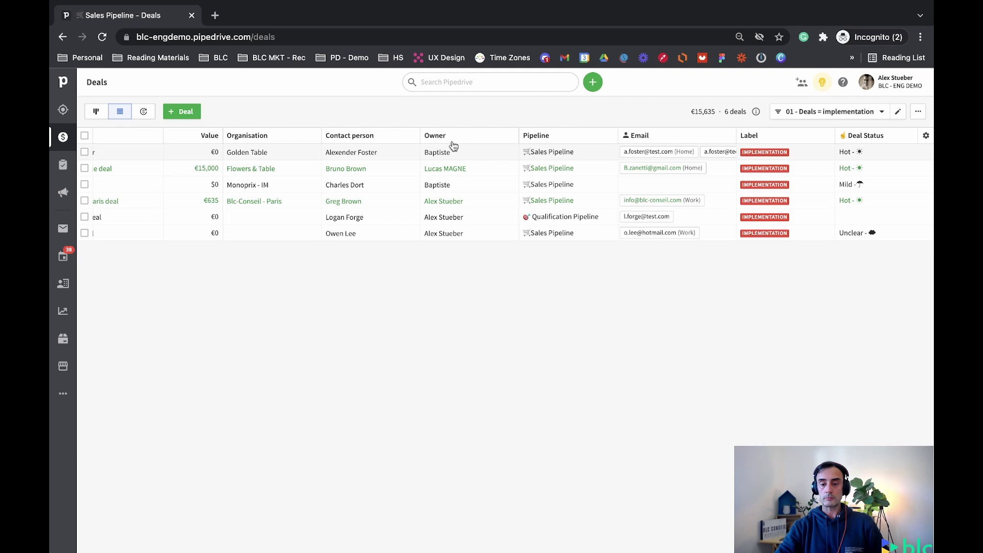
{"action": "left_click", "coordinate": [103, 37]}
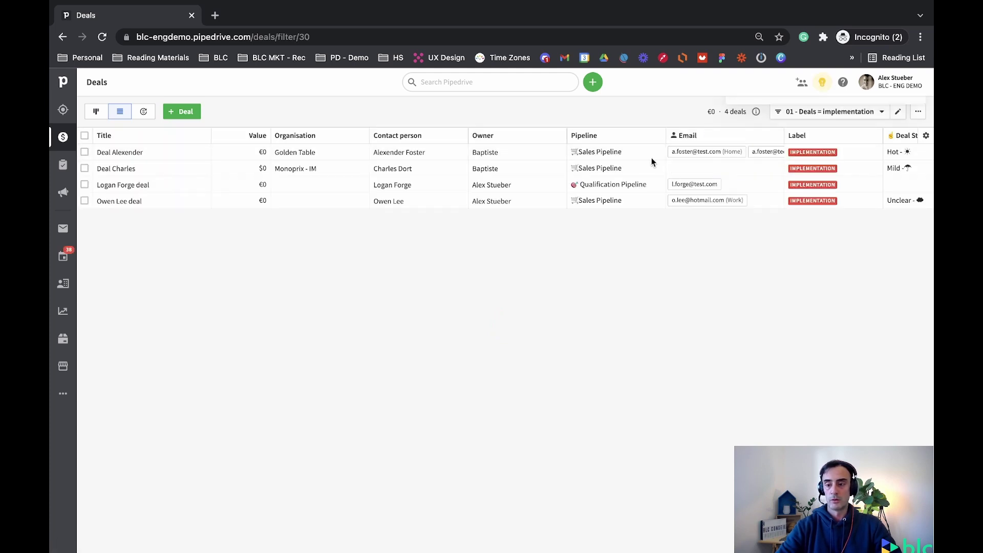
{"action": "left_click", "coordinate": [913, 122]}
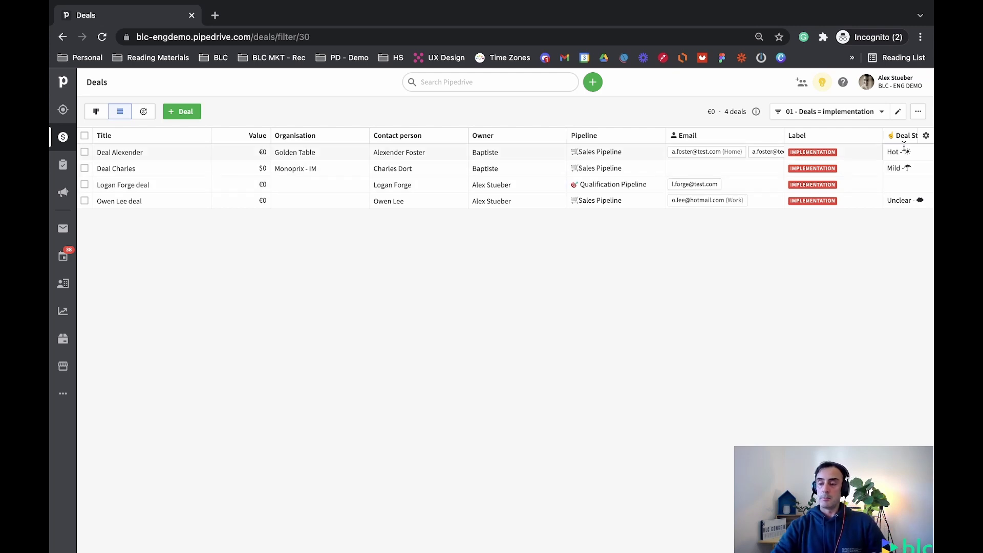
Enable 'Save selected columns with the filter' on the implementation filter, save it, and show Choose columns
{"action": "left_click", "coordinate": [898, 111]}
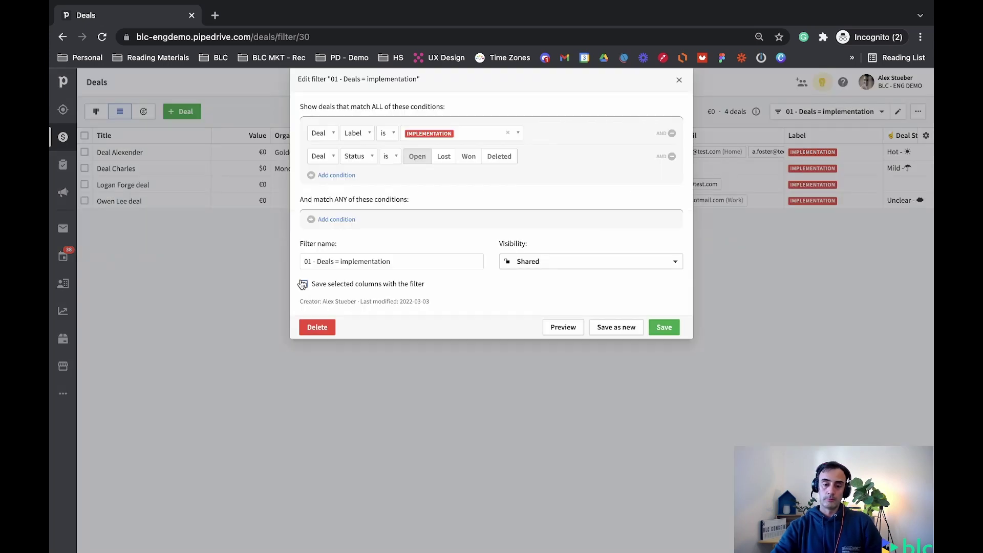
{"action": "left_click", "coordinate": [304, 285]}
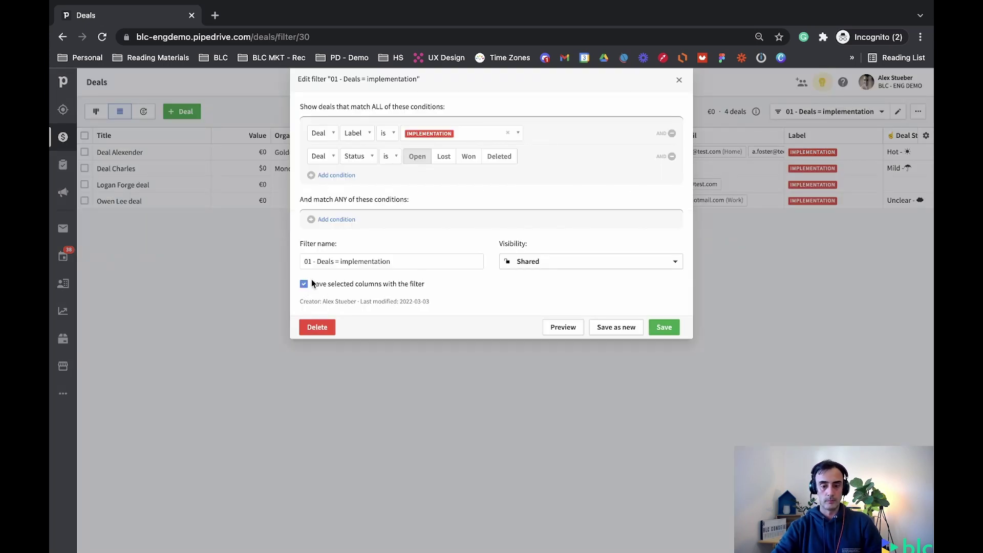
{"action": "left_click", "coordinate": [661, 328]}
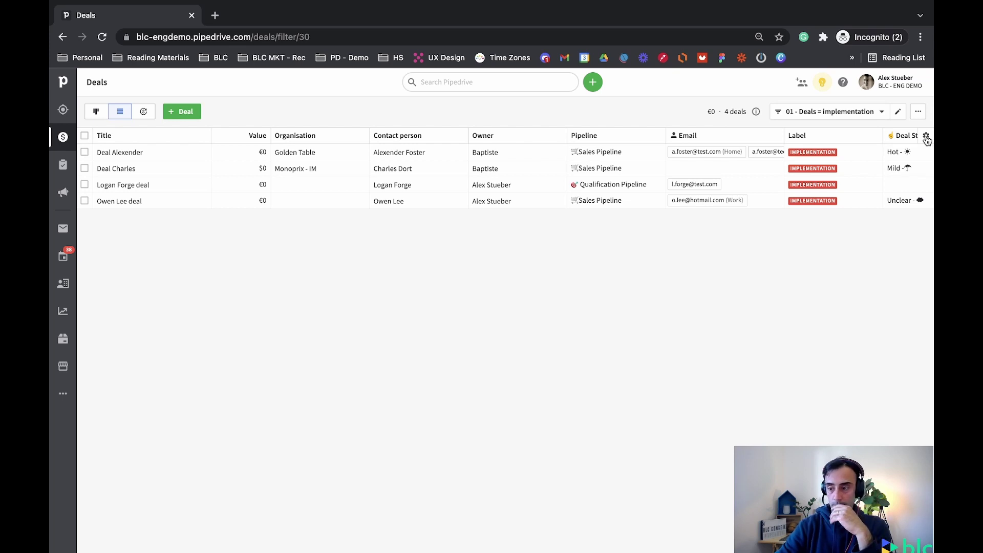
{"action": "left_click", "coordinate": [927, 137]}
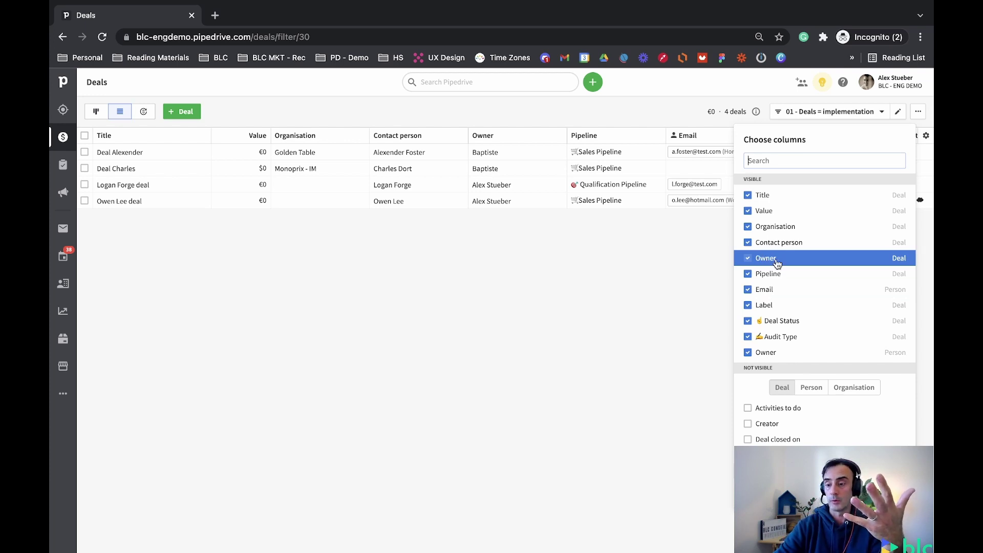
Hide the Label column, keeping Email, Owner, Deal Status and Audit Type as visible columns
{"action": "left_click", "coordinate": [802, 162]}
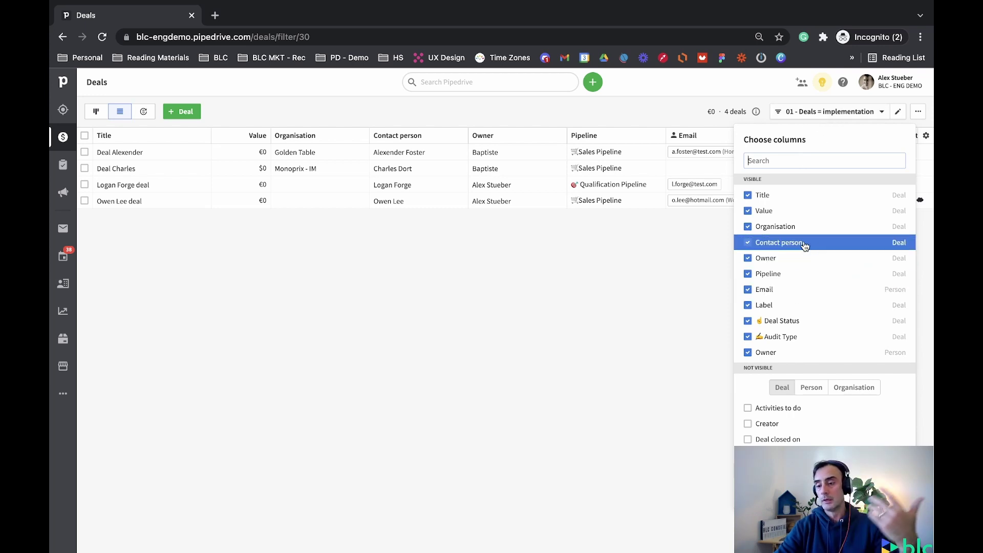
{"action": "scroll", "coordinate": [763, 318], "scroll_direction": "down", "scroll_amount": 3}
{"action": "scroll", "coordinate": [763, 318], "scroll_direction": "up", "scroll_amount": 3}
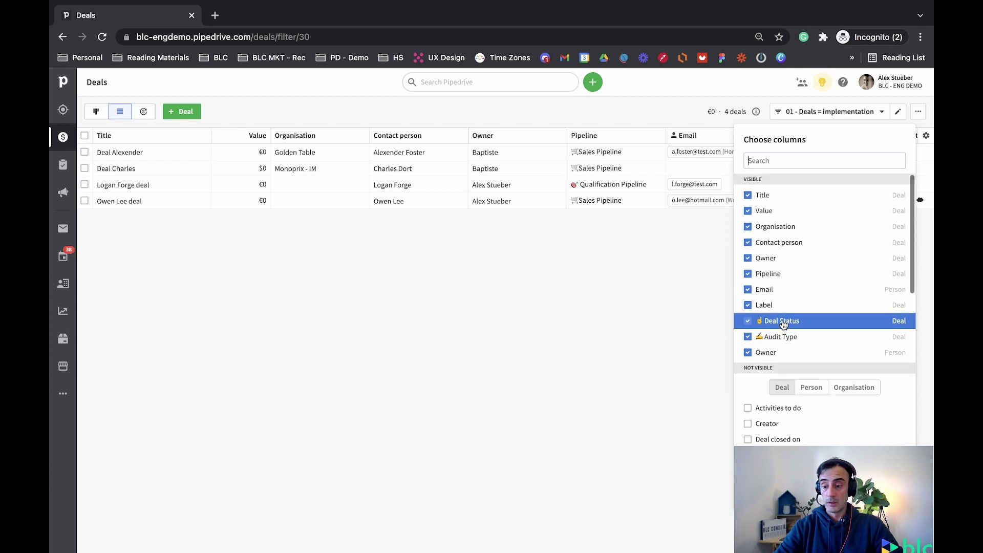
{"action": "left_click", "coordinate": [752, 306]}
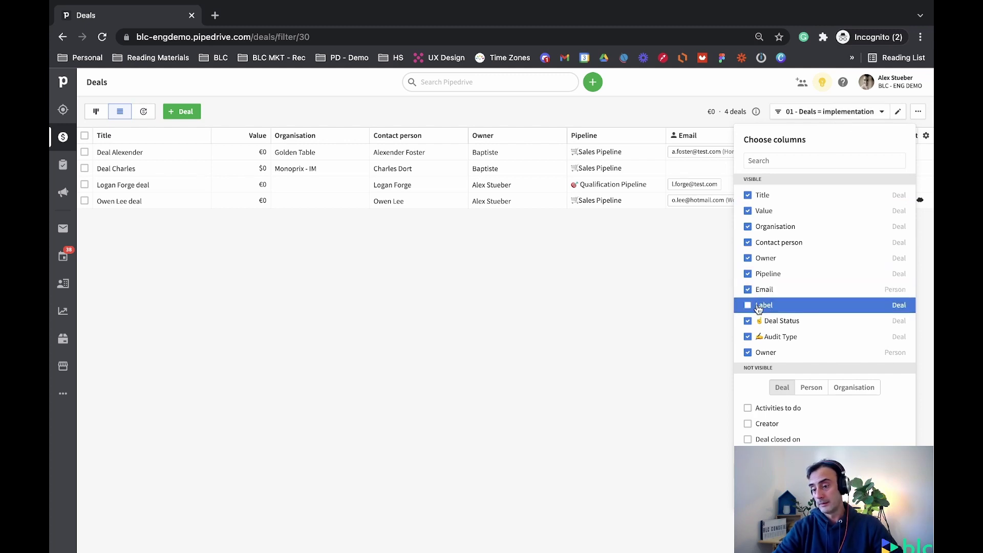
{"action": "double_click", "coordinate": [892, 305]}
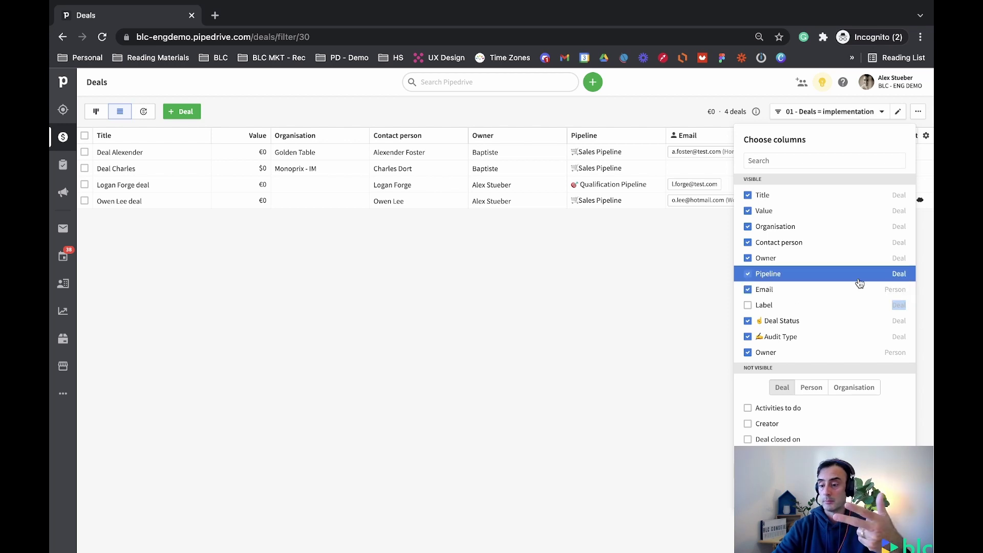
{"action": "scroll", "coordinate": [819, 340], "scroll_direction": "down", "scroll_amount": 1}
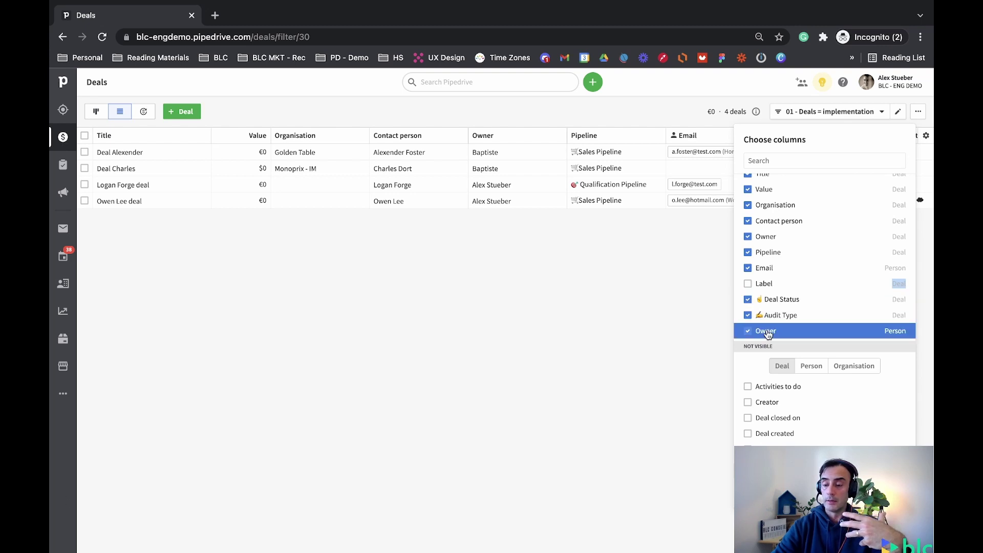
{"action": "scroll", "coordinate": [777, 355], "scroll_direction": "down", "scroll_amount": 3}
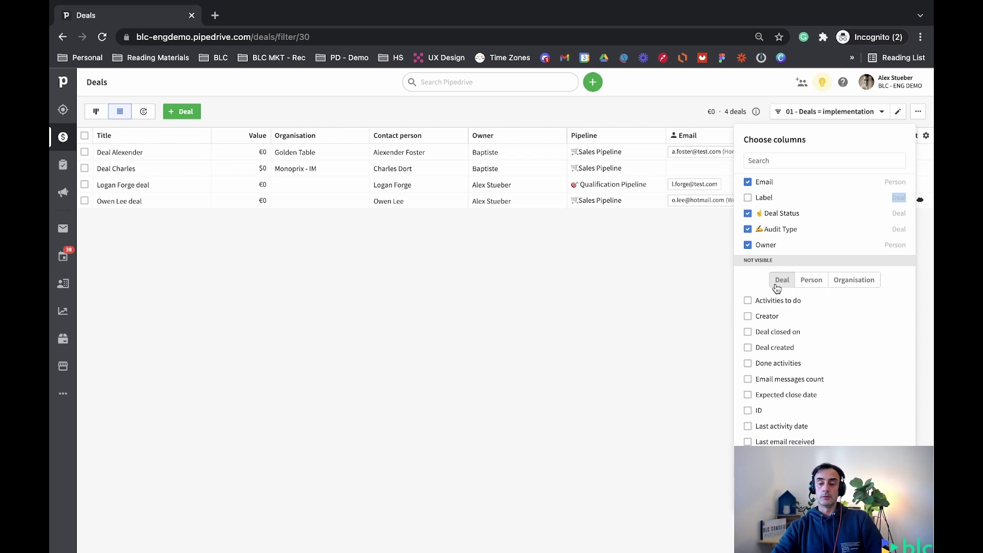
Add the deal Stage as a column in the deals table
{"action": "scroll", "coordinate": [778, 379], "scroll_direction": "down", "scroll_amount": 5}
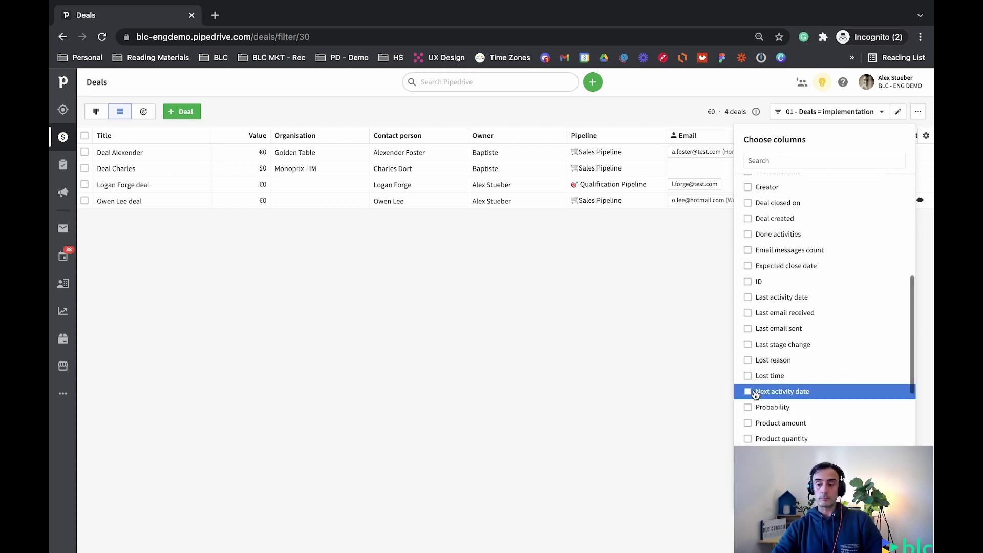
{"action": "scroll", "coordinate": [756, 393], "scroll_direction": "down", "scroll_amount": 5}
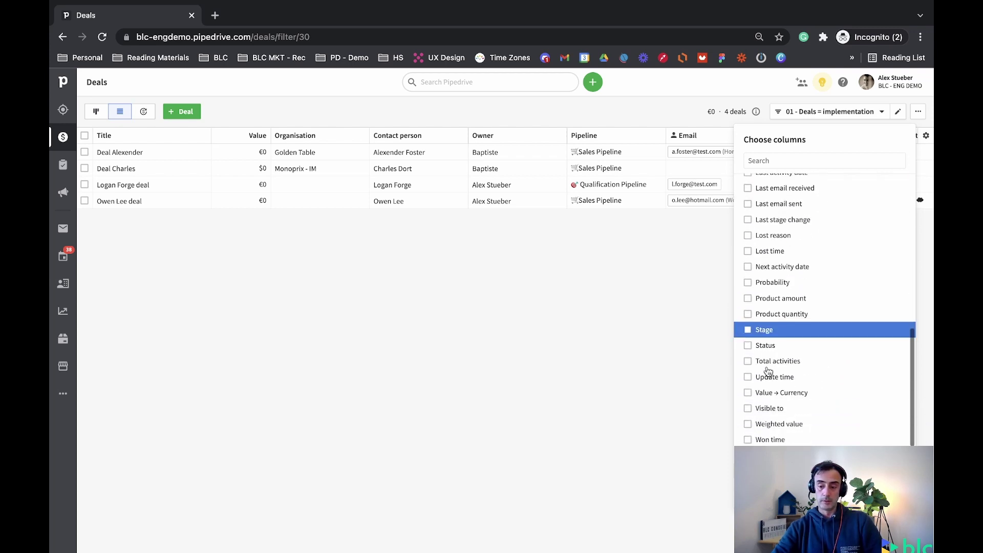
{"action": "left_click", "coordinate": [747, 330]}
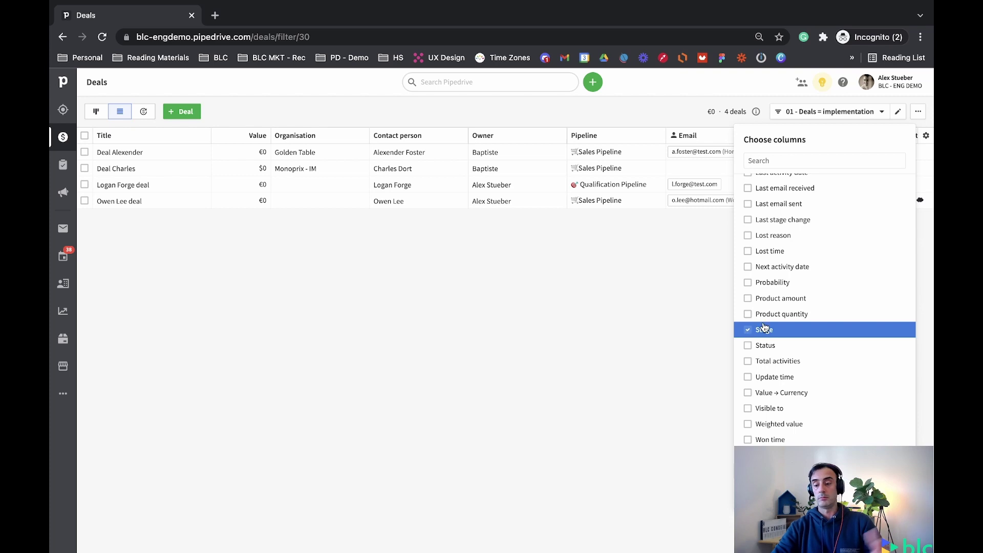
Add the contact person's Label as a column and apply the column choices
{"action": "scroll", "coordinate": [748, 334], "scroll_direction": "down", "scroll_amount": 1}
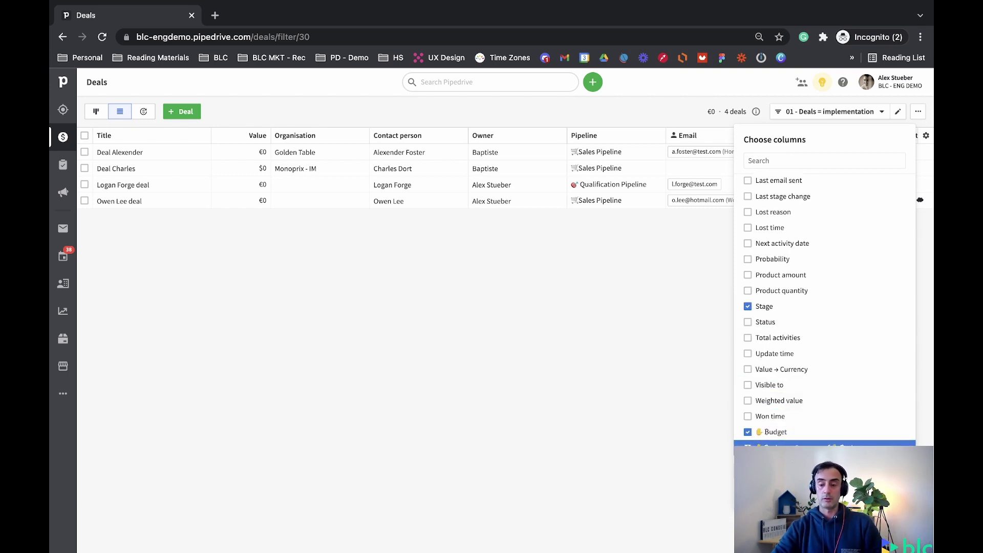
{"action": "scroll", "coordinate": [833, 358], "scroll_direction": "up", "scroll_amount": 5}
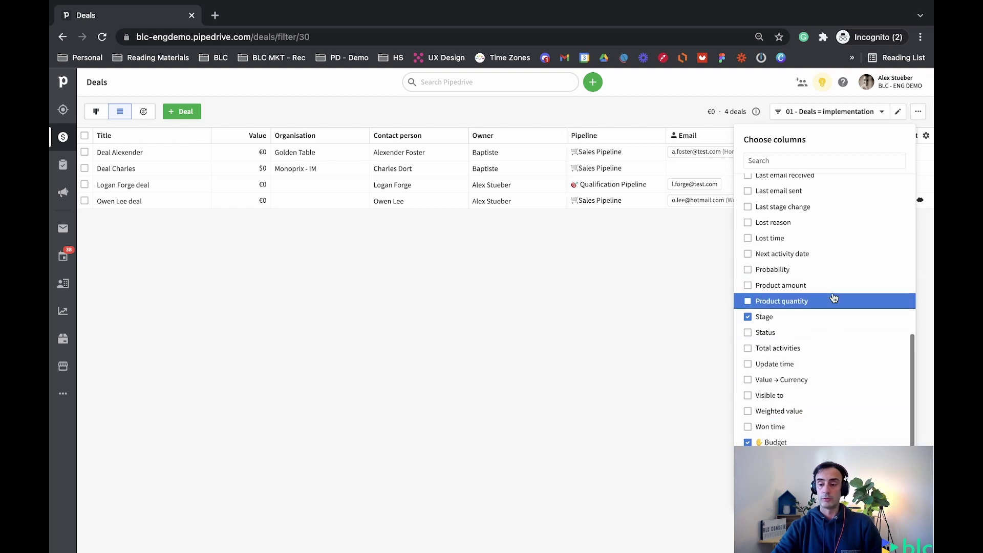
{"action": "left_click", "coordinate": [821, 235]}
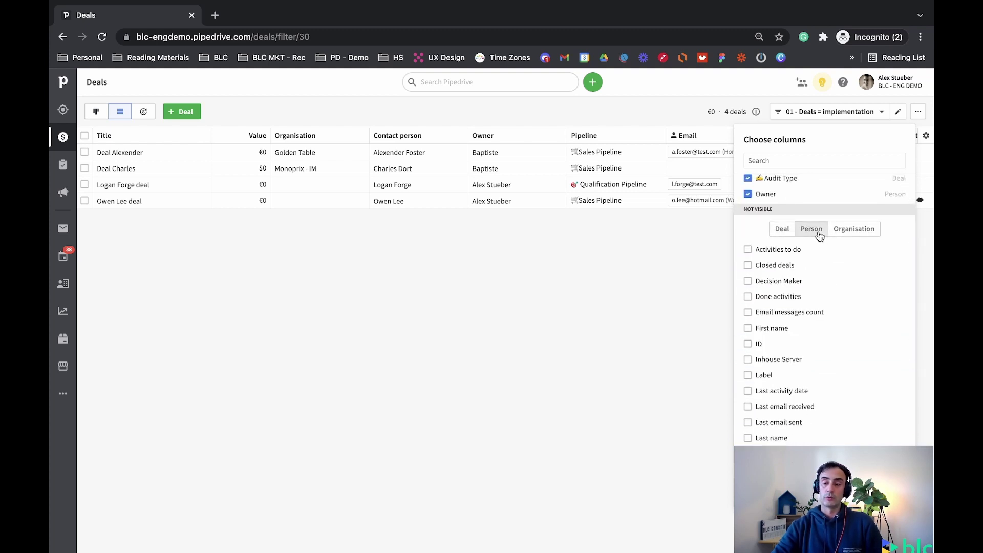
{"action": "scroll", "coordinate": [785, 357], "scroll_direction": "down", "scroll_amount": 3}
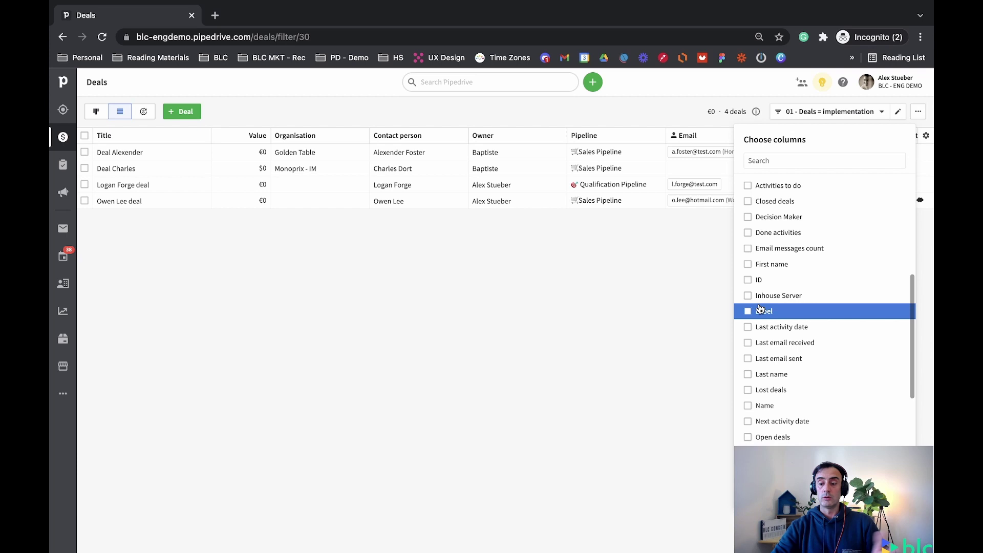
{"action": "left_click", "coordinate": [783, 311]}
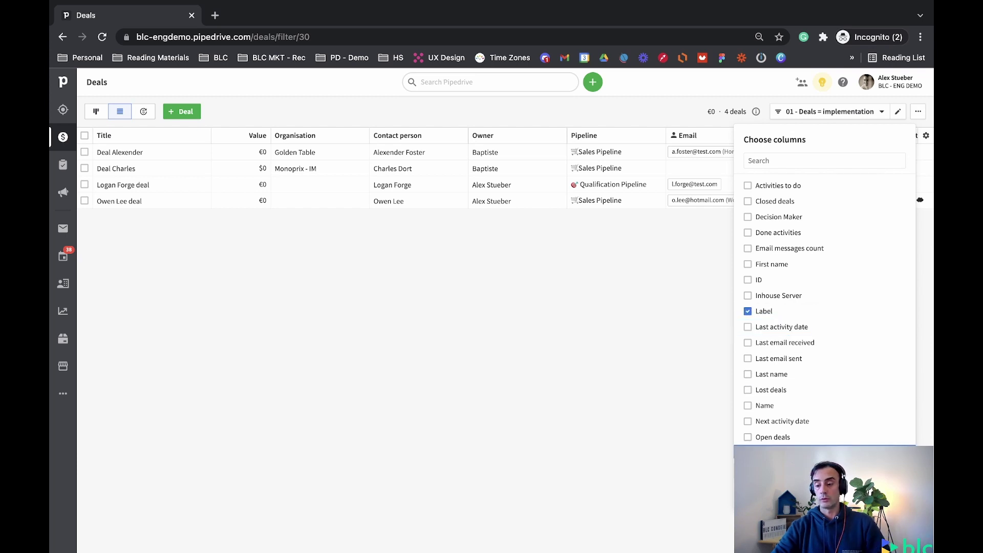
{"action": "key", "text": "Escape"}
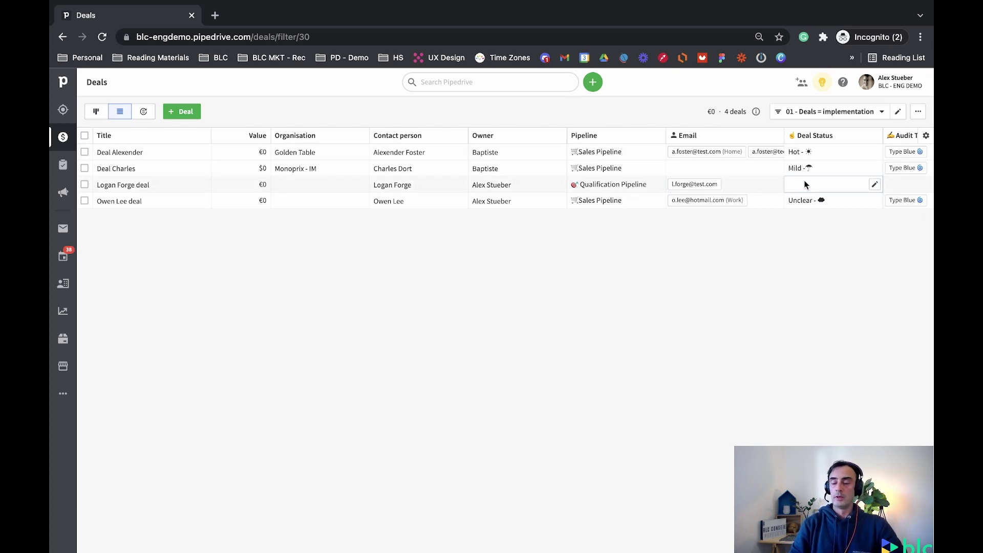
Move the person Label column to sit between Email and Deal Status
{"action": "scroll", "coordinate": [805, 184], "scroll_direction": "right", "scroll_amount": 5}
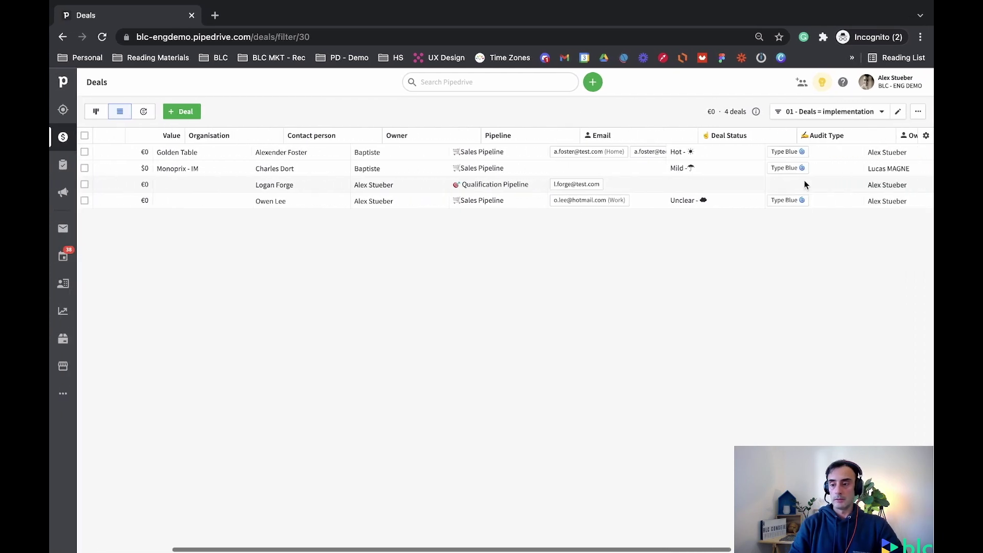
{"action": "scroll", "coordinate": [805, 184], "scroll_direction": "right", "scroll_amount": 6}
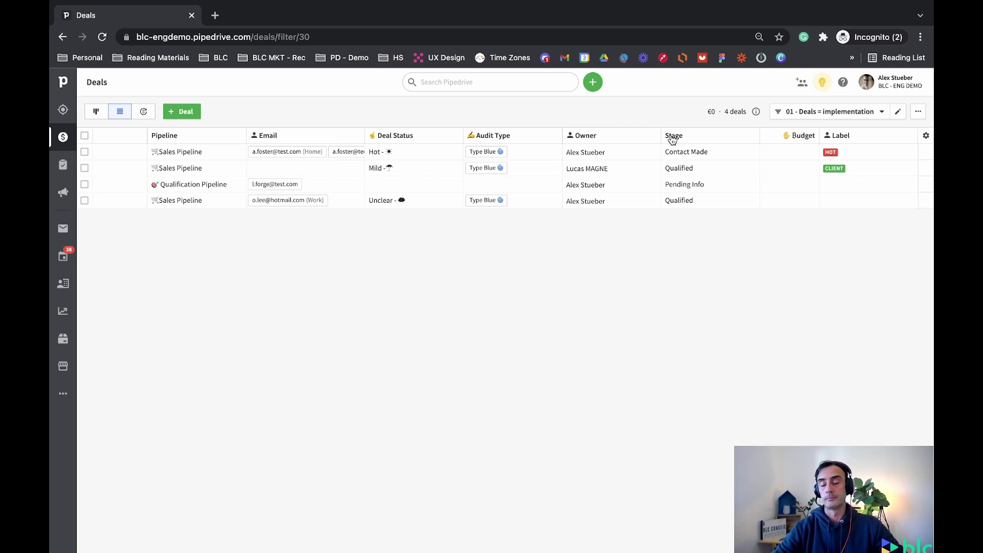
{"action": "left_click_drag", "start_coordinate": [849, 143], "coordinate": [404, 143]}
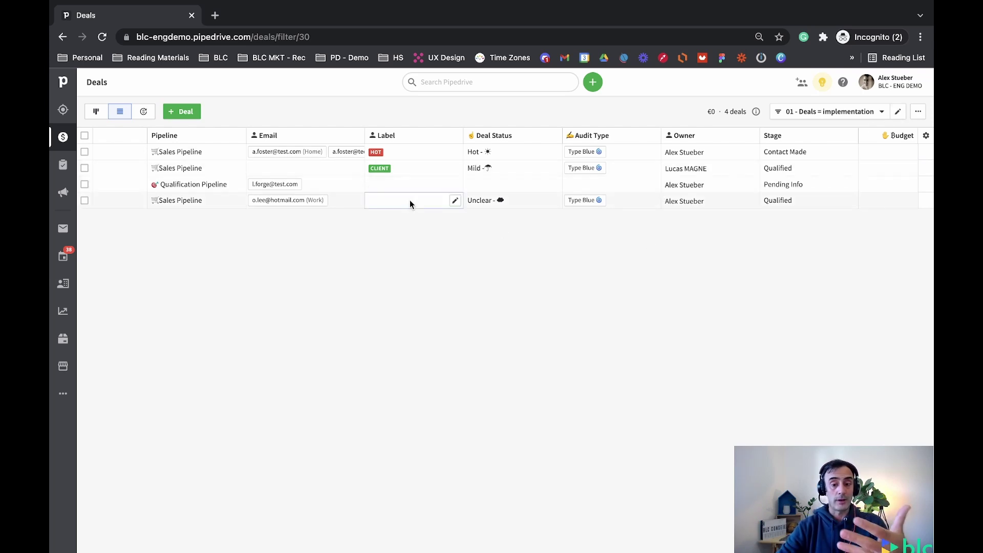
Check the filter's more-actions menu, then go to the Activities list of 20 to-dos
{"action": "left_click", "coordinate": [918, 111]}
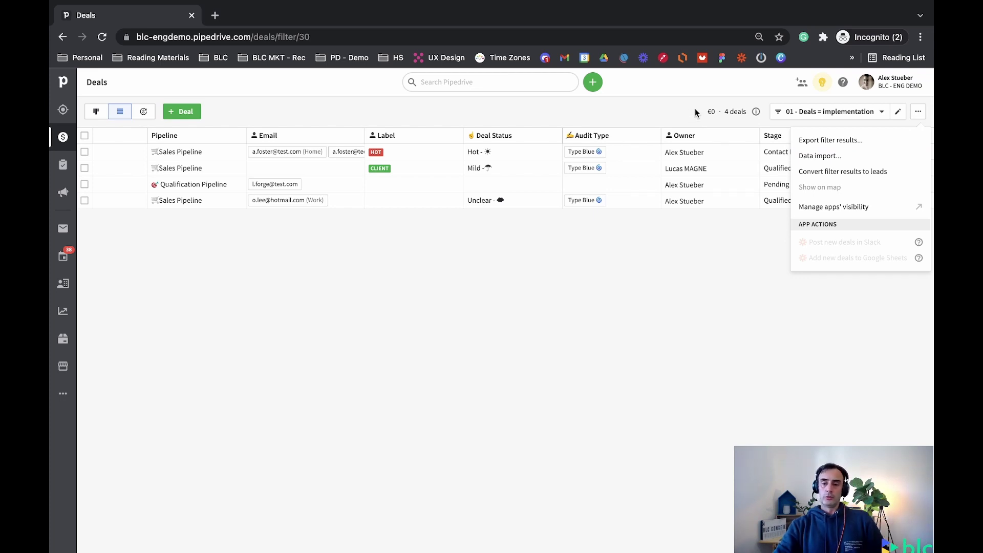
{"action": "left_click", "coordinate": [668, 109]}
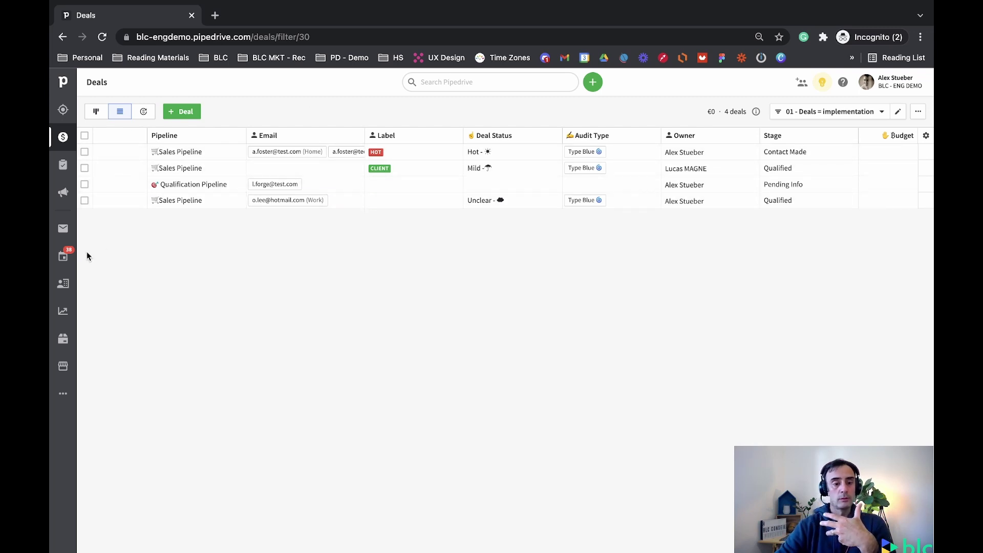
{"action": "left_click", "coordinate": [62, 271]}
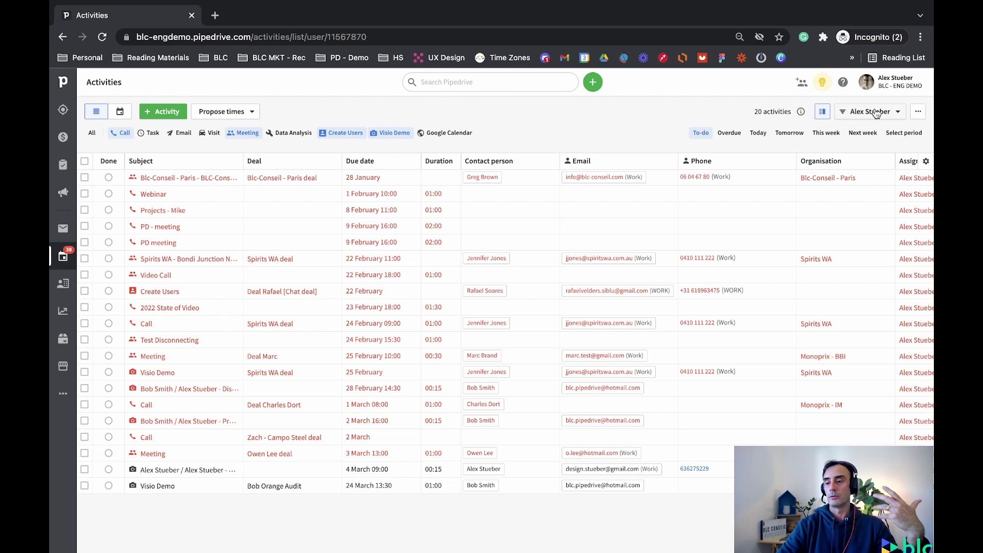
Save the 'Type Data Analysis + Period' filter unchanged (Activity, type Data Analysis) to show one activity
{"action": "left_click", "coordinate": [875, 111]}
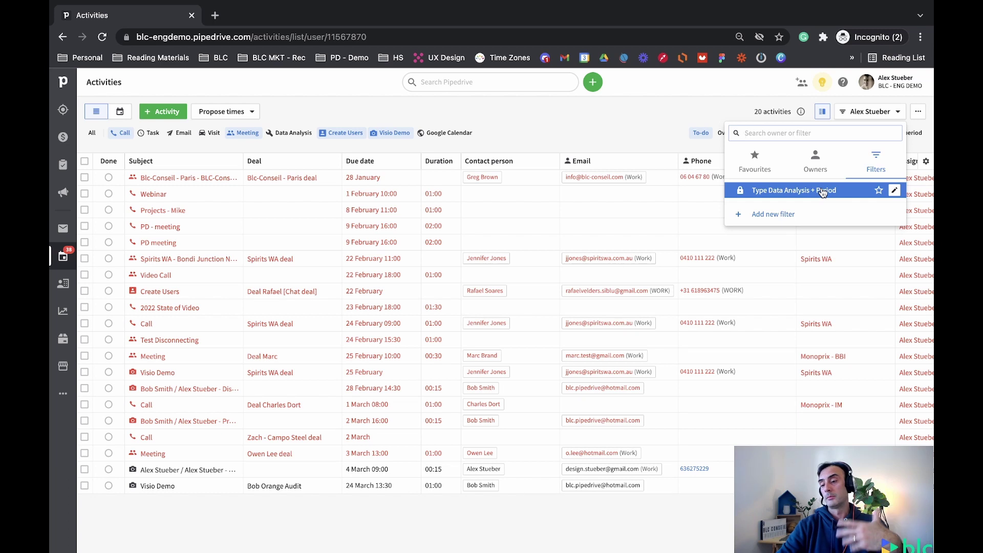
{"action": "left_click", "coordinate": [894, 191]}
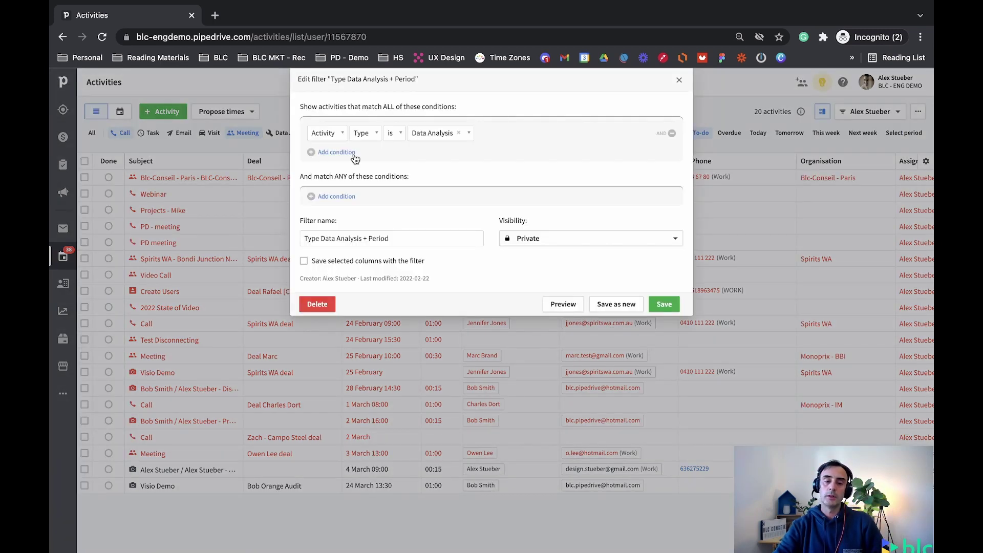
{"action": "left_click", "coordinate": [336, 134]}
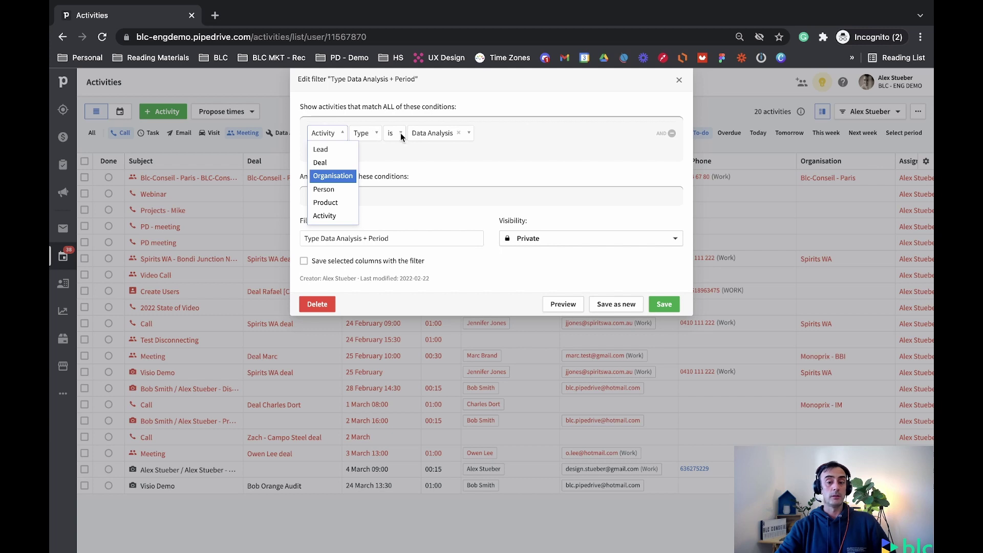
{"action": "left_click", "coordinate": [448, 134]}
{"action": "left_click", "coordinate": [449, 136]}
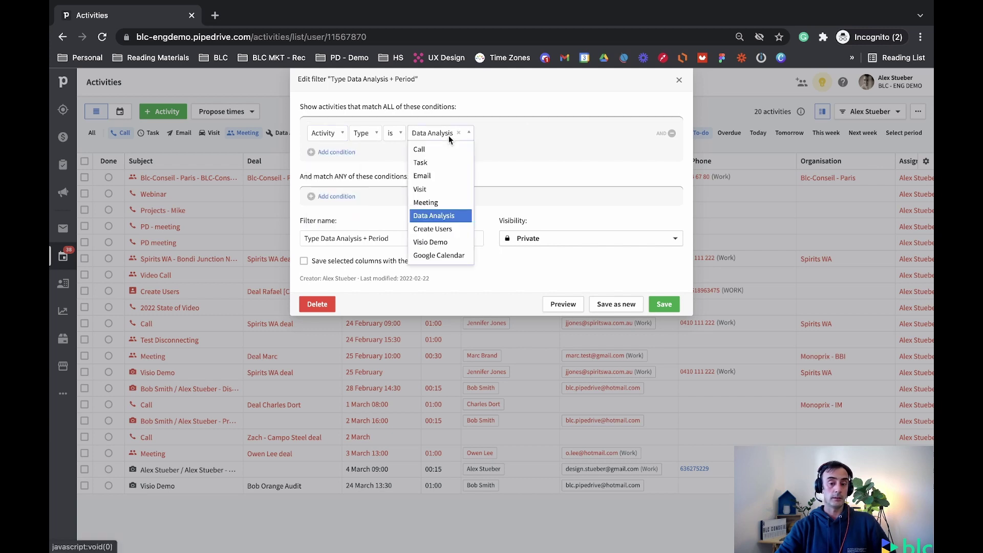
{"action": "left_click", "coordinate": [495, 147]}
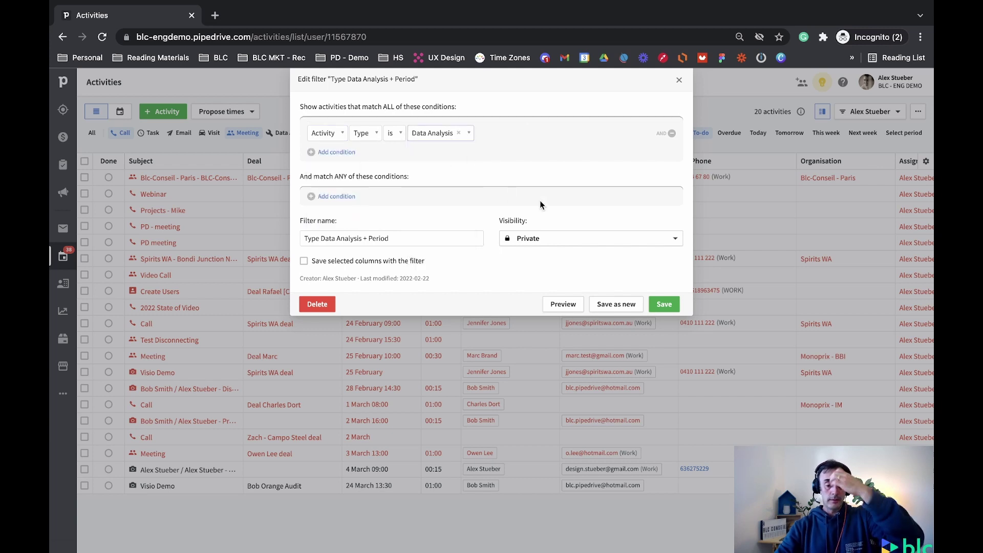
{"action": "left_click", "coordinate": [671, 309]}
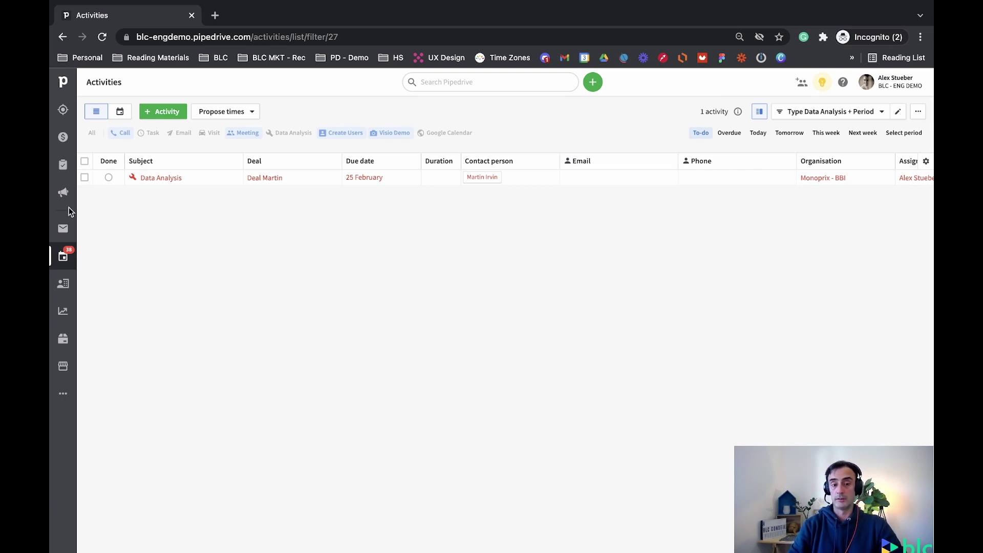
Review the Products filters, then the saved Leads Inbox filters, leaving all six leads unfiltered
{"action": "left_click", "coordinate": [62, 340]}
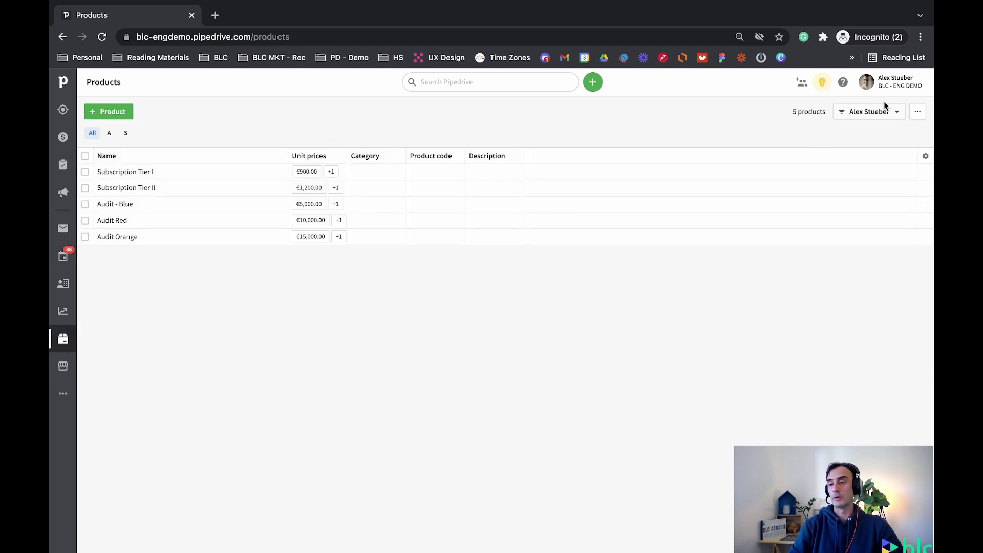
{"action": "left_click", "coordinate": [875, 120]}
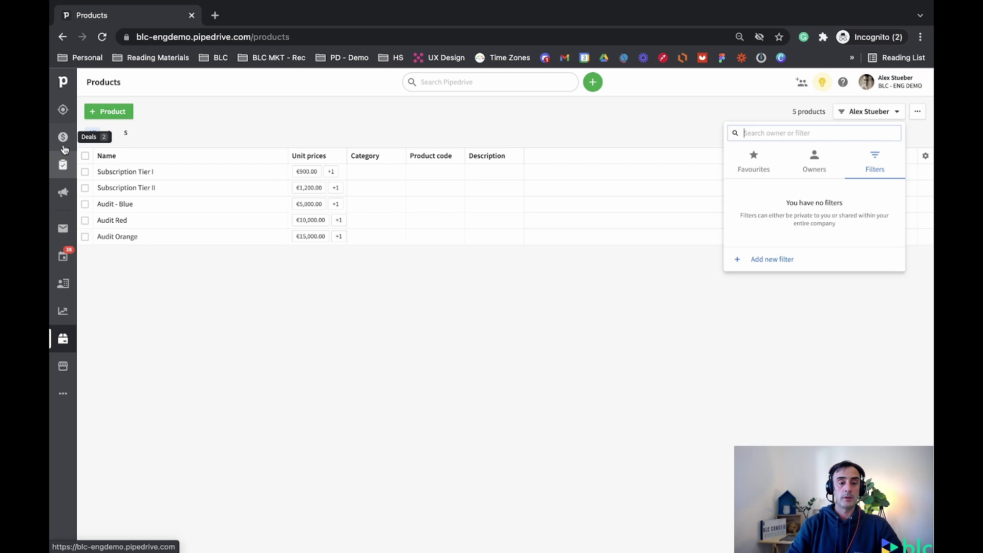
{"action": "left_click", "coordinate": [63, 110]}
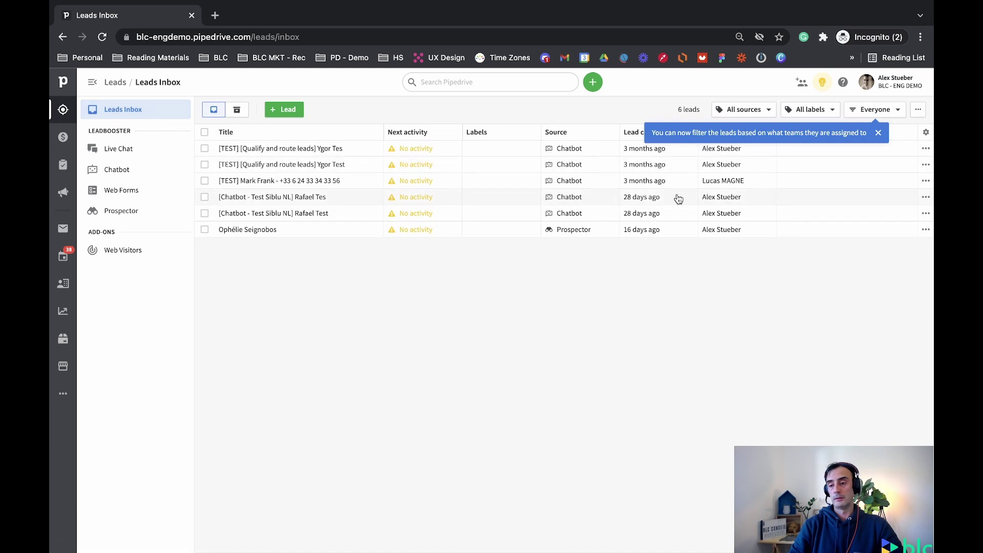
{"action": "left_click", "coordinate": [882, 111]}
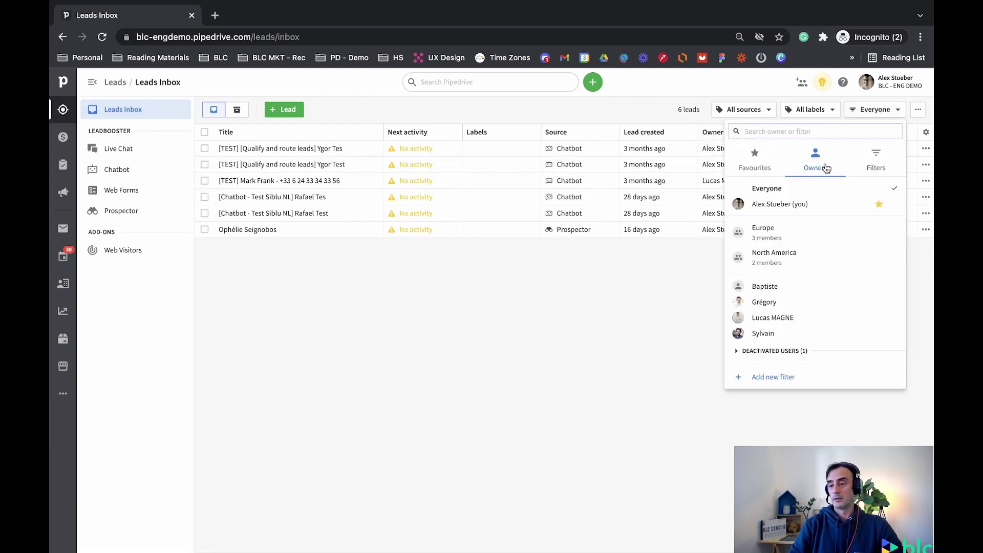
{"action": "left_click", "coordinate": [875, 159]}
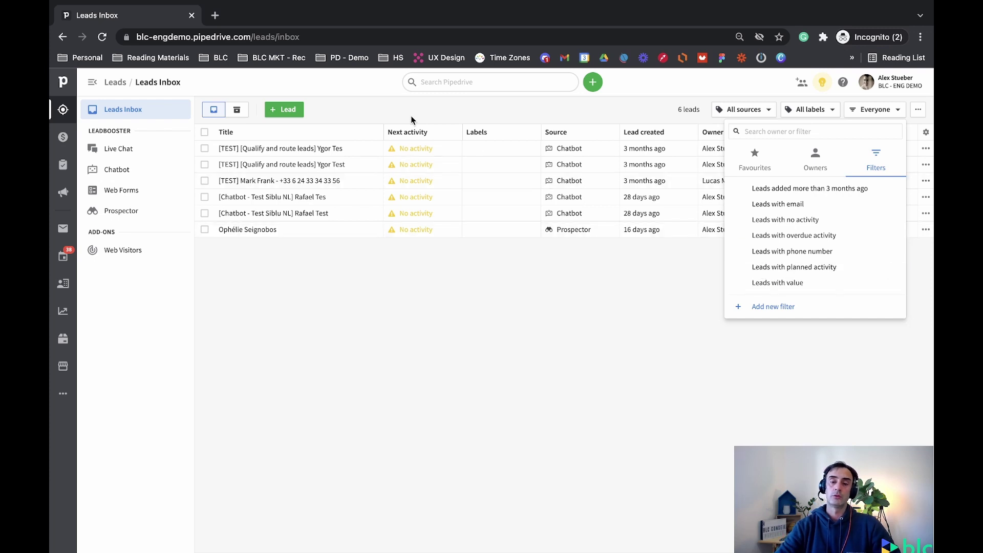
{"action": "left_click", "coordinate": [388, 113]}
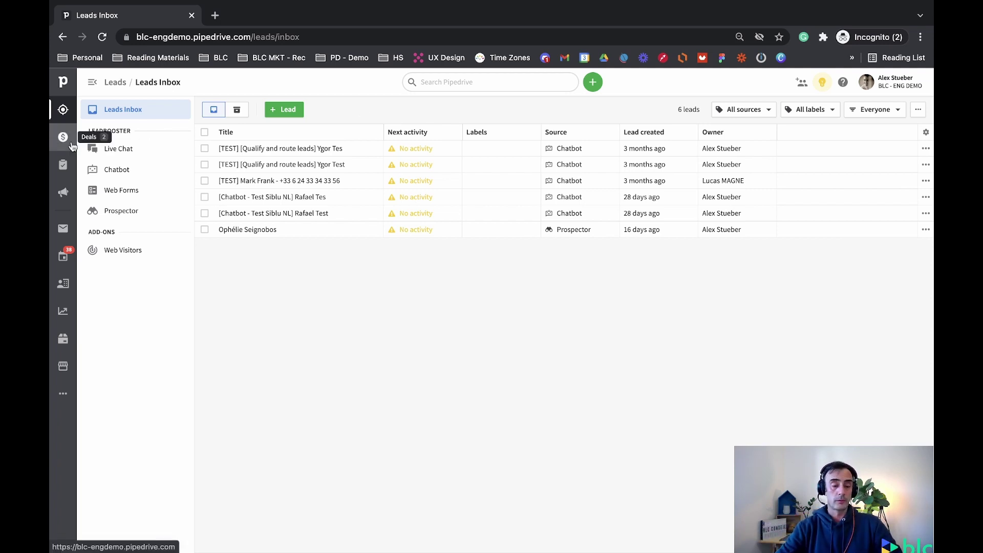
Return to the Deals list from the left sidebar
{"action": "left_click", "coordinate": [61, 136]}
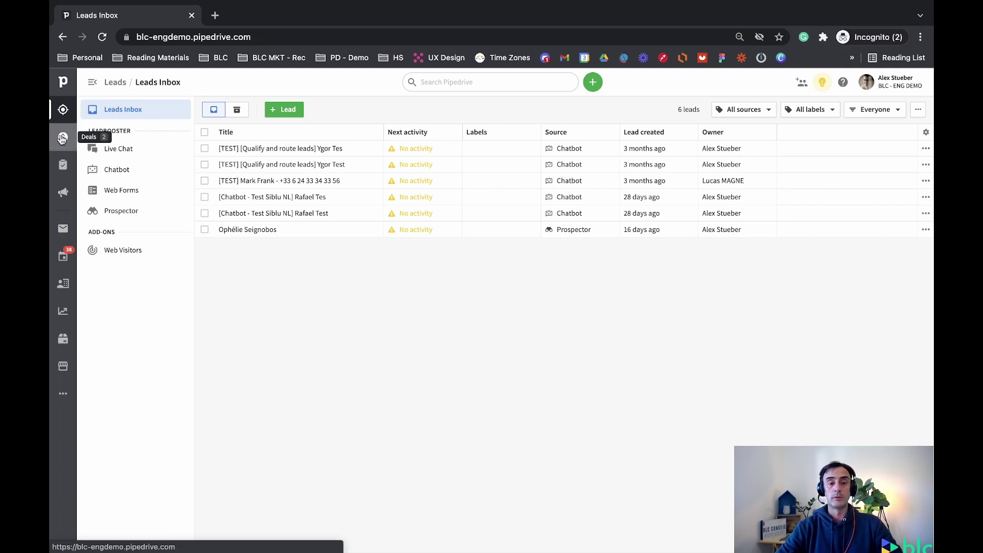